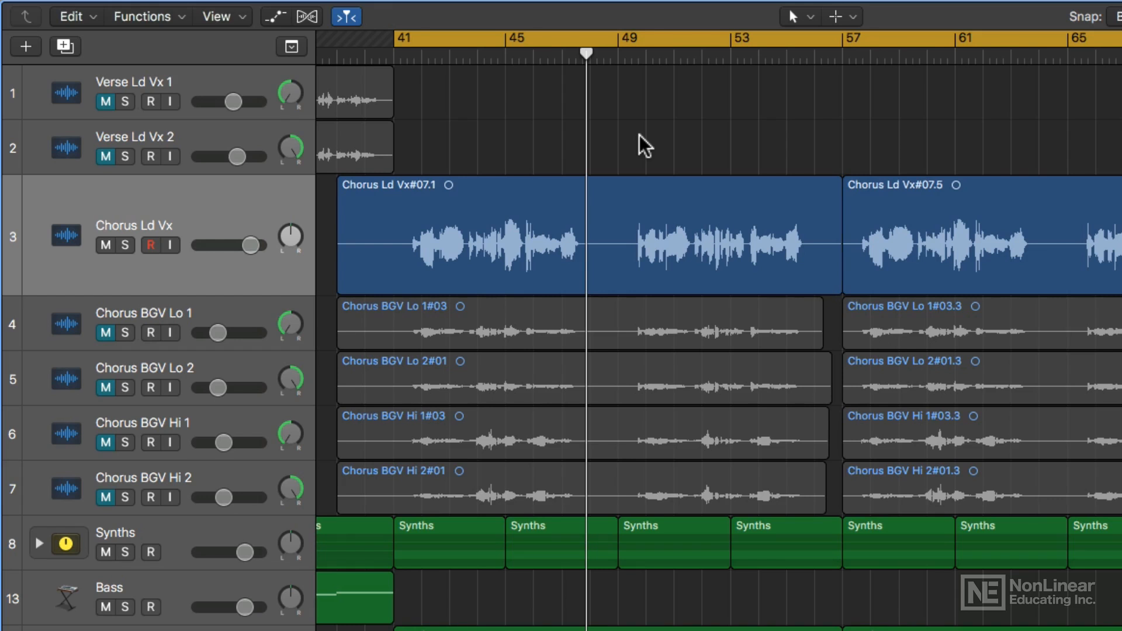
Listen to the chorus lead vocal in the mix
key("space")
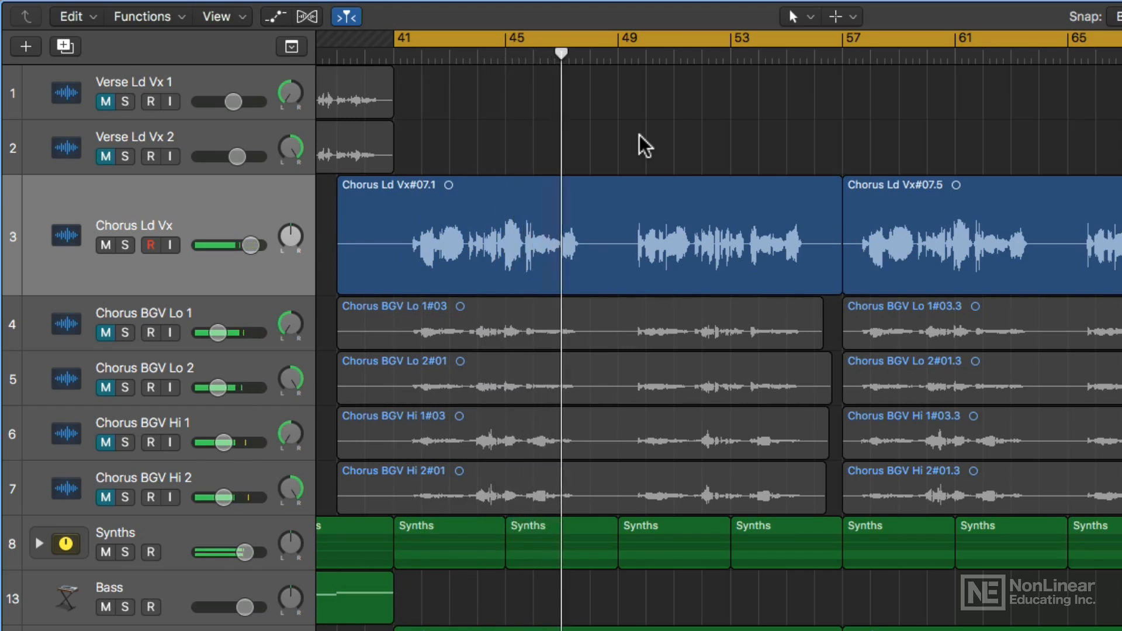
key("space")
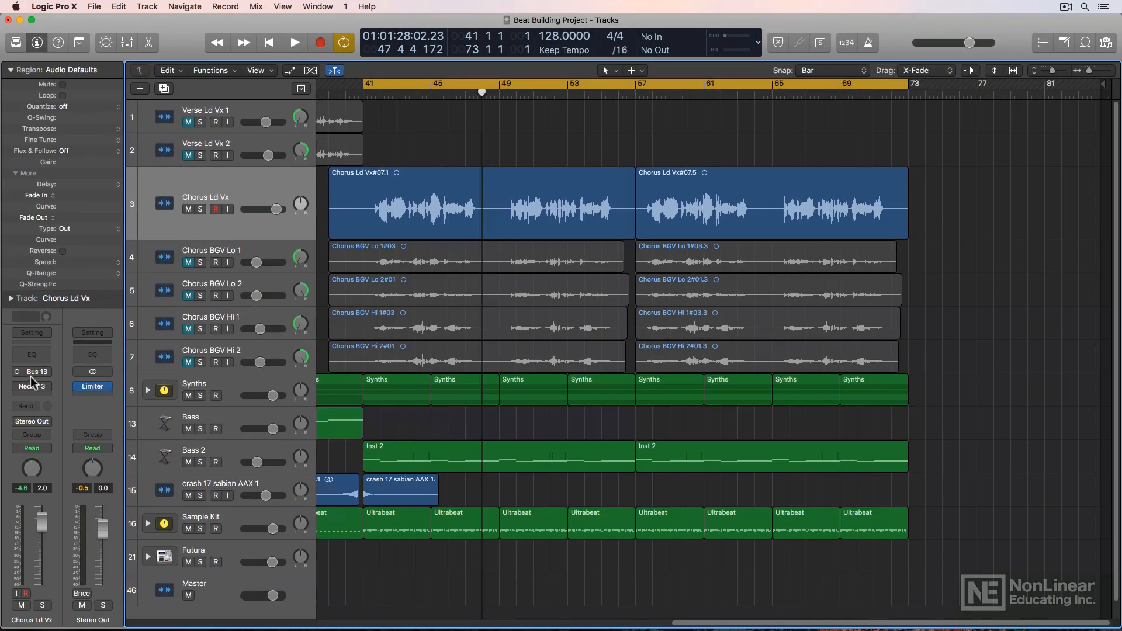
Enable and open the Nectar 3 insert on the Chorus Ld Vx channel and choose its Mono->Stereo version
left_click(17, 388)
left_click(32, 387)
left_click_drag(325, 40, 752, 100)
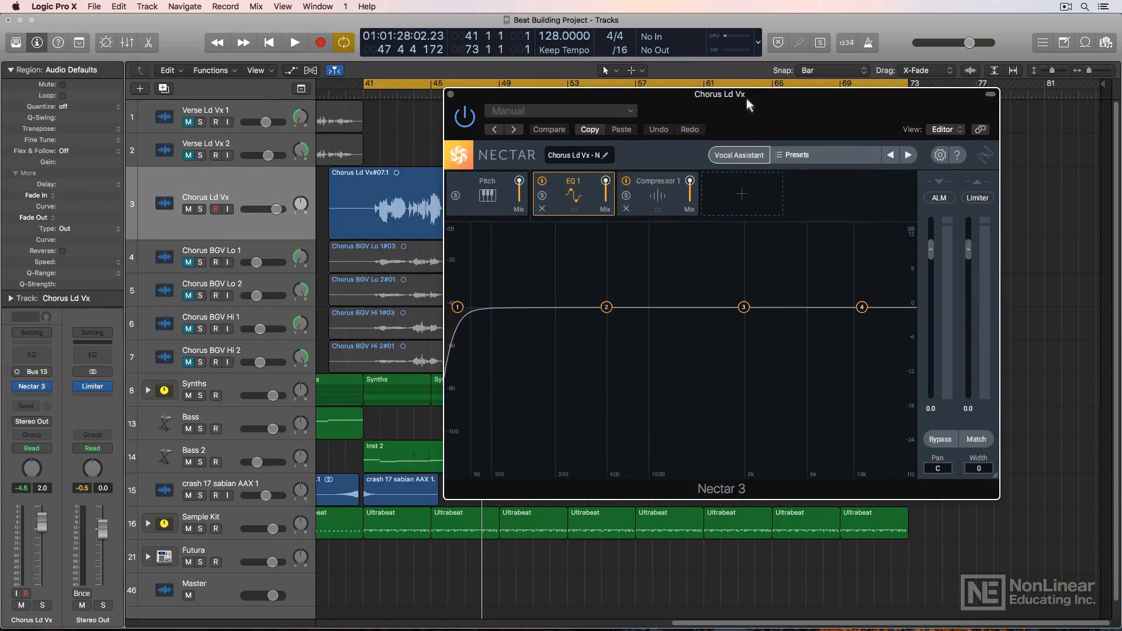
left_click(54, 387)
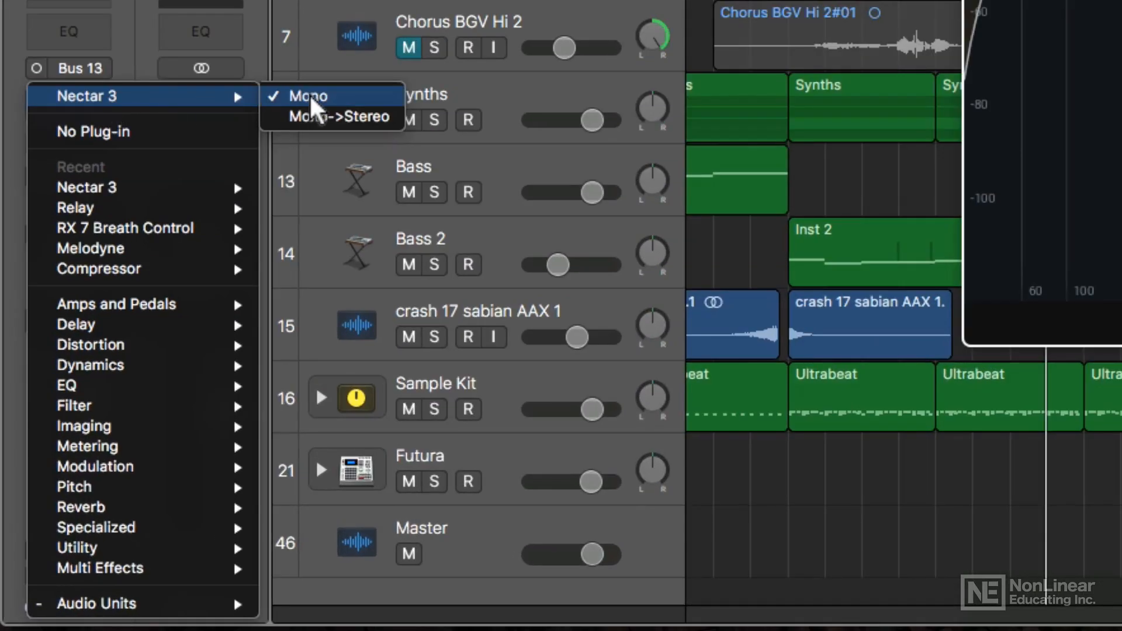
left_click(381, 115)
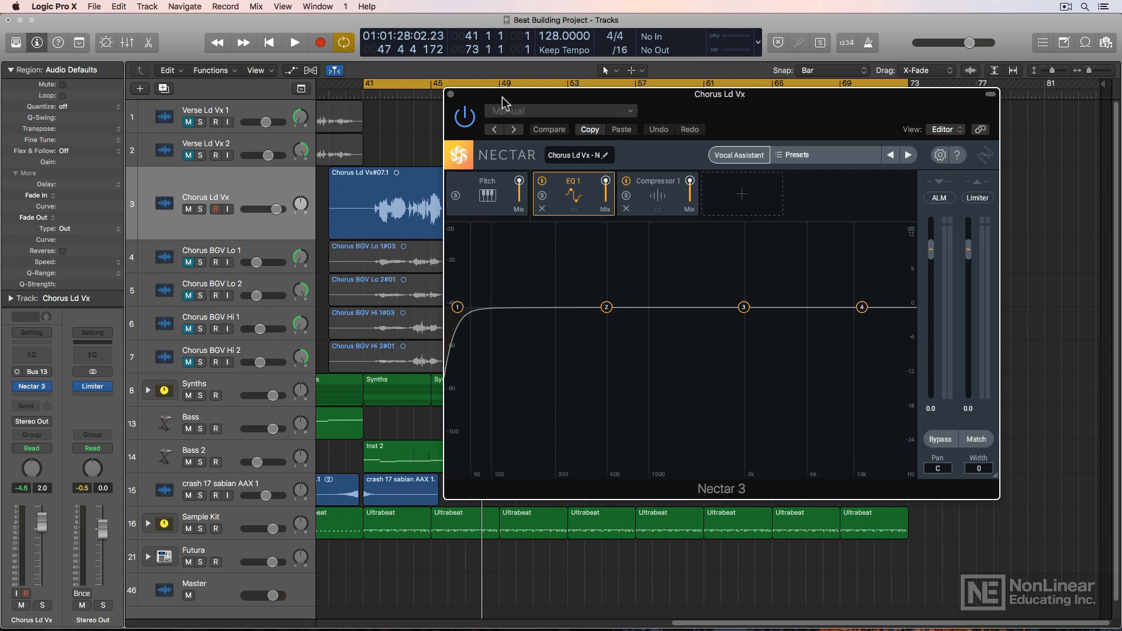
Start Nectar's Vocal Assistant on the chorus lead vocal and continue with the Assist option
left_click_drag(515, 102, 486, 298)
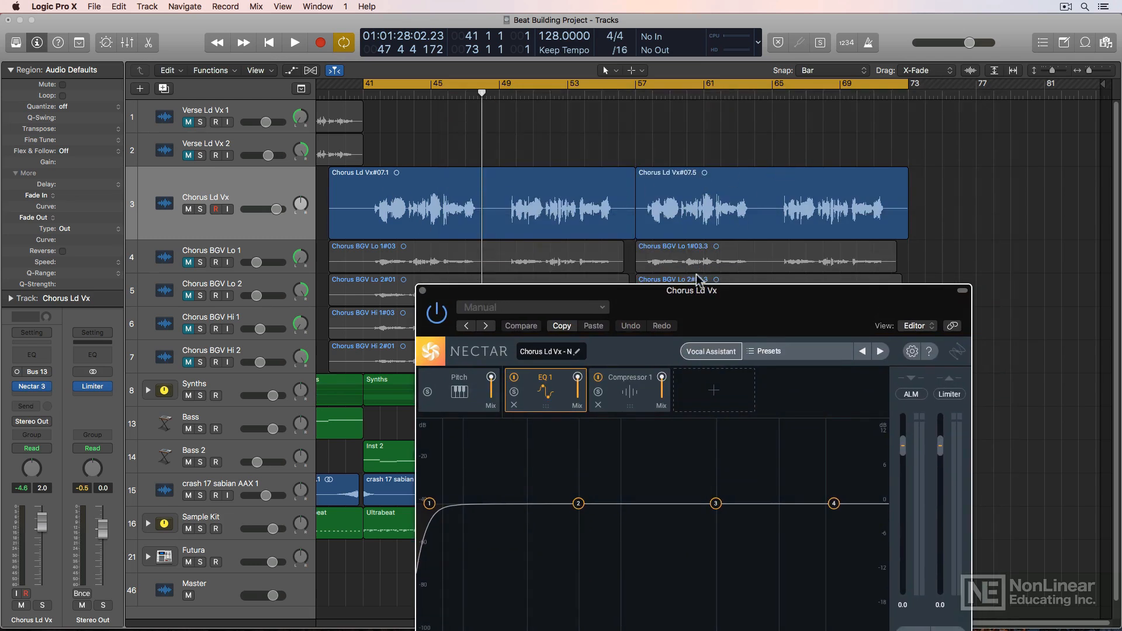
left_click_drag(692, 300, 737, 117)
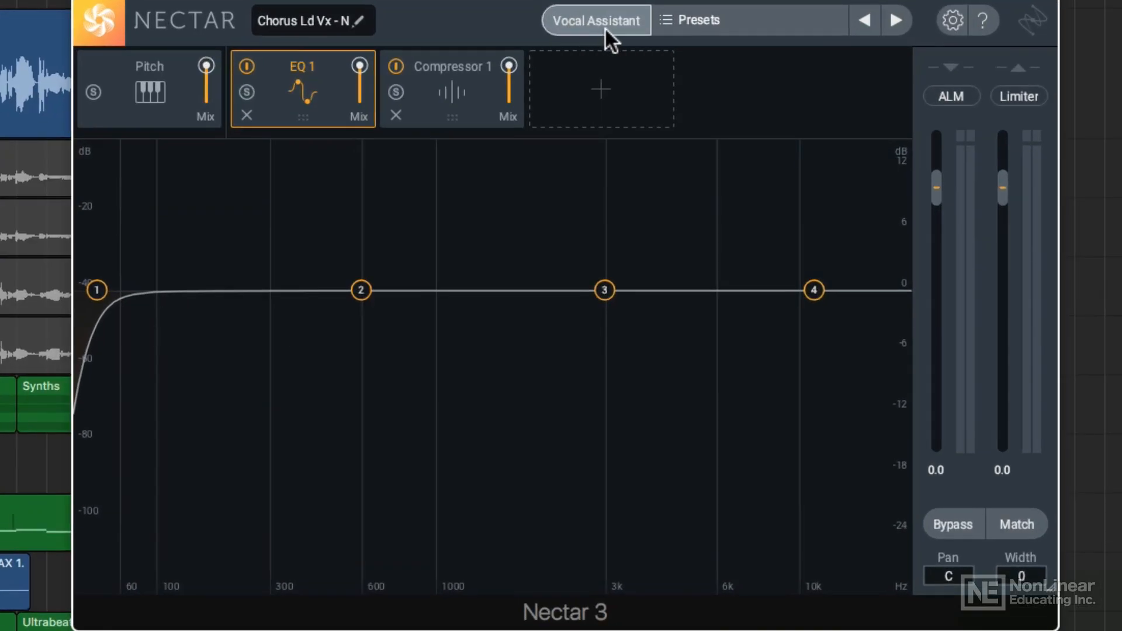
left_click(604, 27)
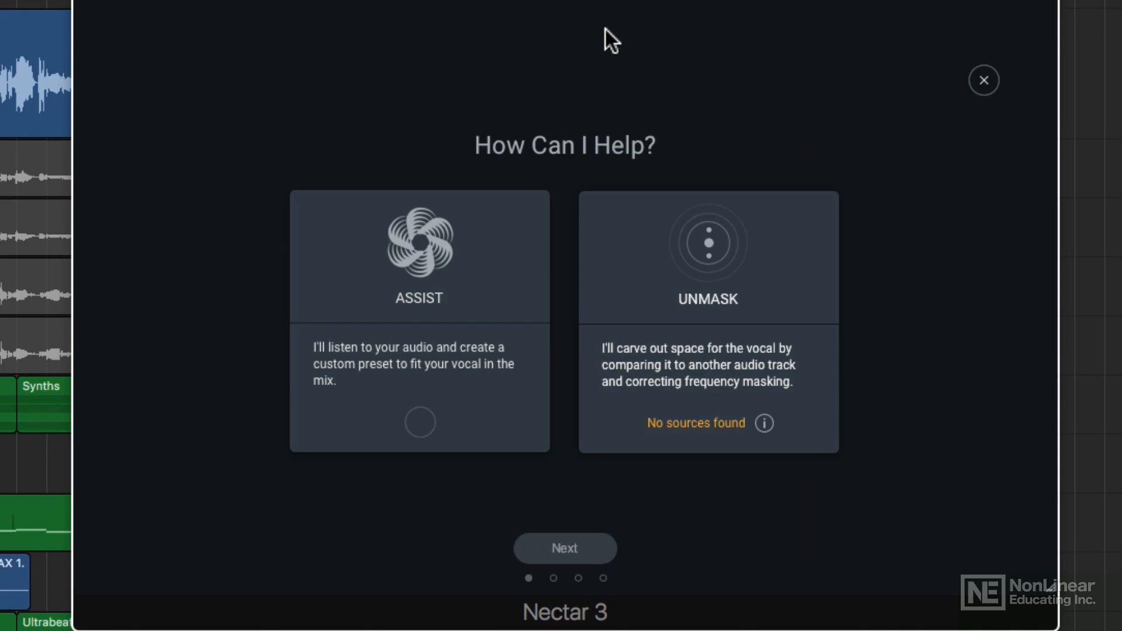
left_click(459, 308)
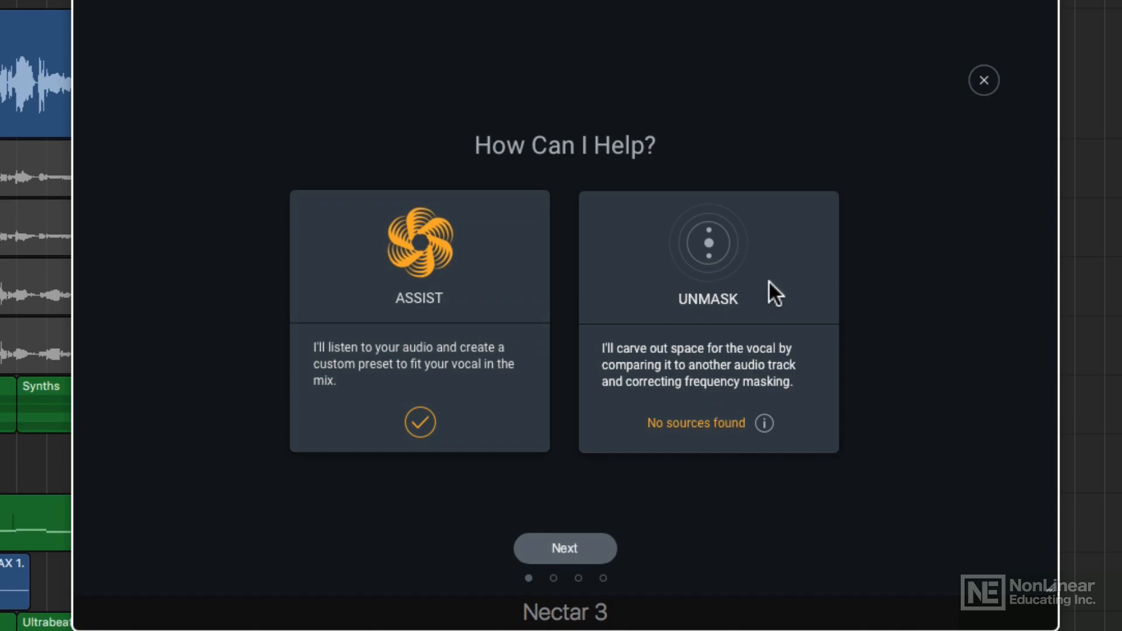
left_click(464, 306)
left_click(466, 313)
left_click(574, 541)
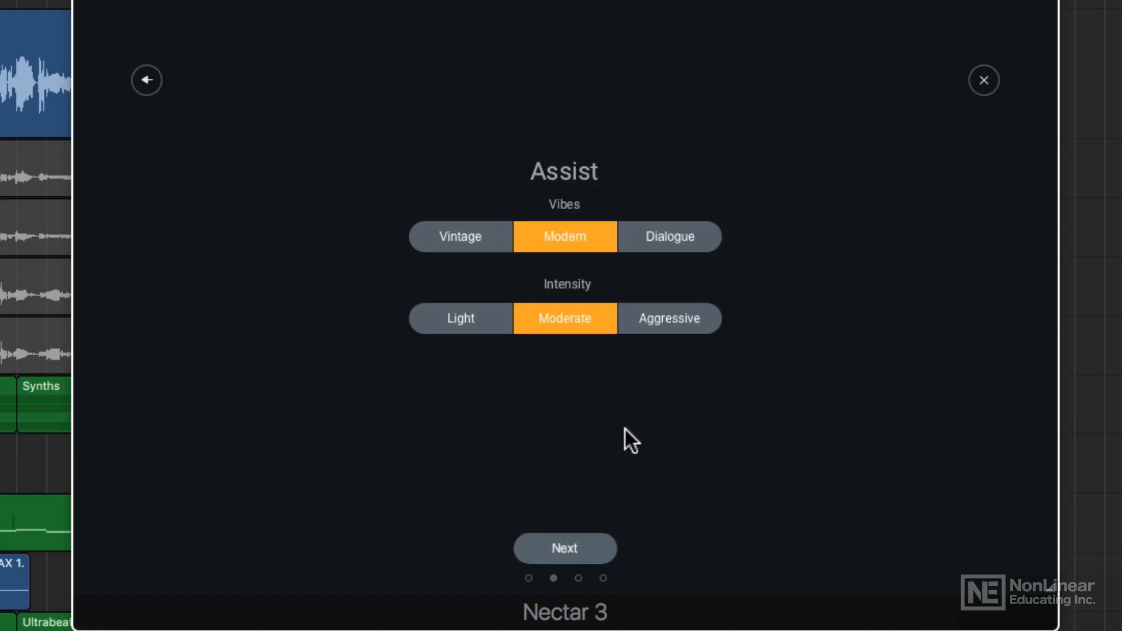
Try the assistant's options, leaving Vibes on Modern and Intensity on Moderate
left_click(477, 239)
left_click(551, 238)
left_click(663, 236)
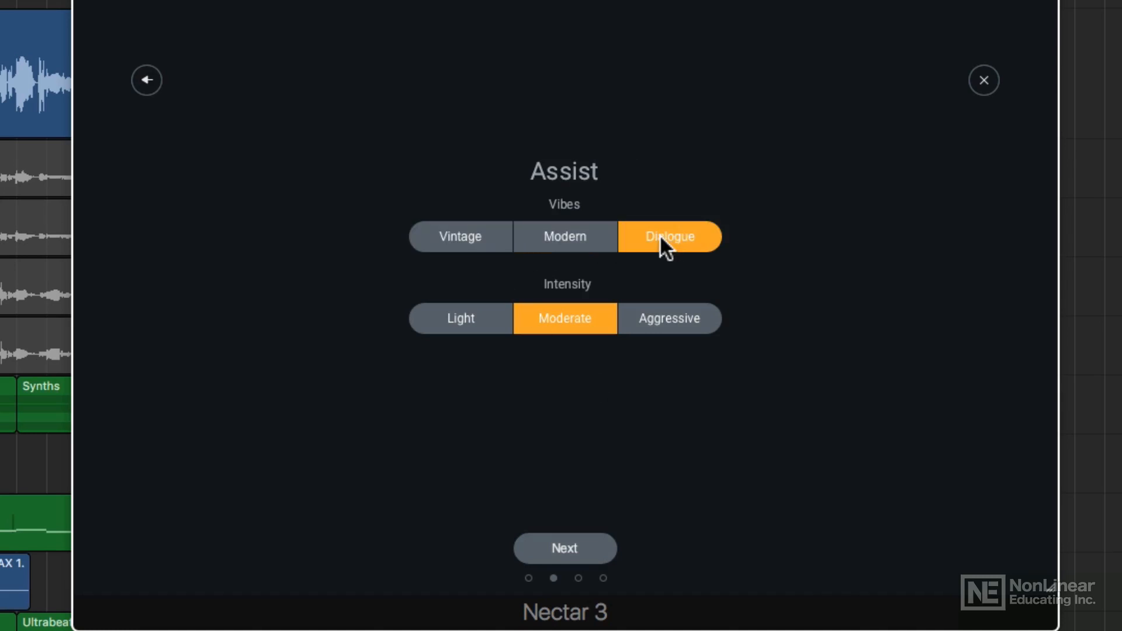
left_click(582, 235)
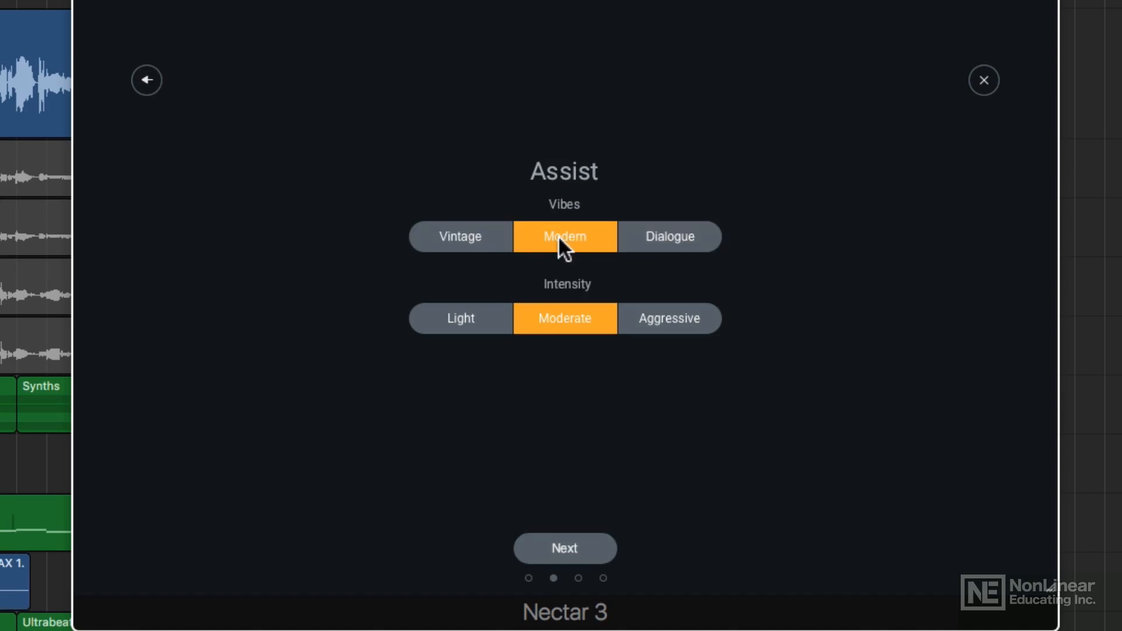
left_click(490, 316)
left_click(570, 319)
left_click(673, 318)
left_click(580, 320)
Run the assistant's analysis of the vocal and accept the suggested processing chain
left_click(571, 552)
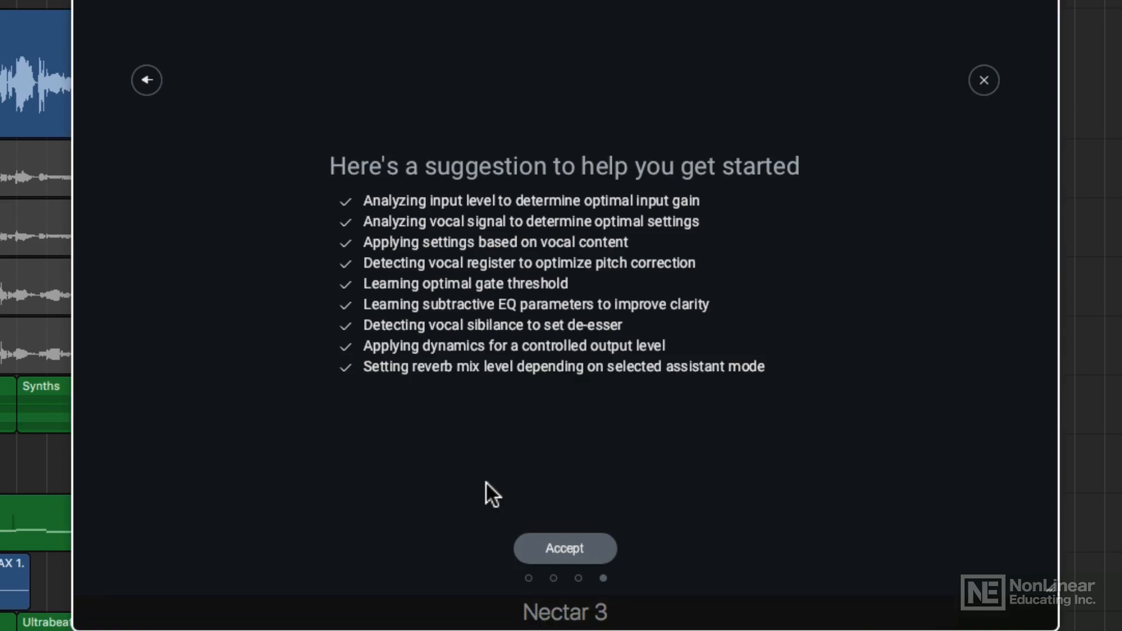
left_click(597, 543)
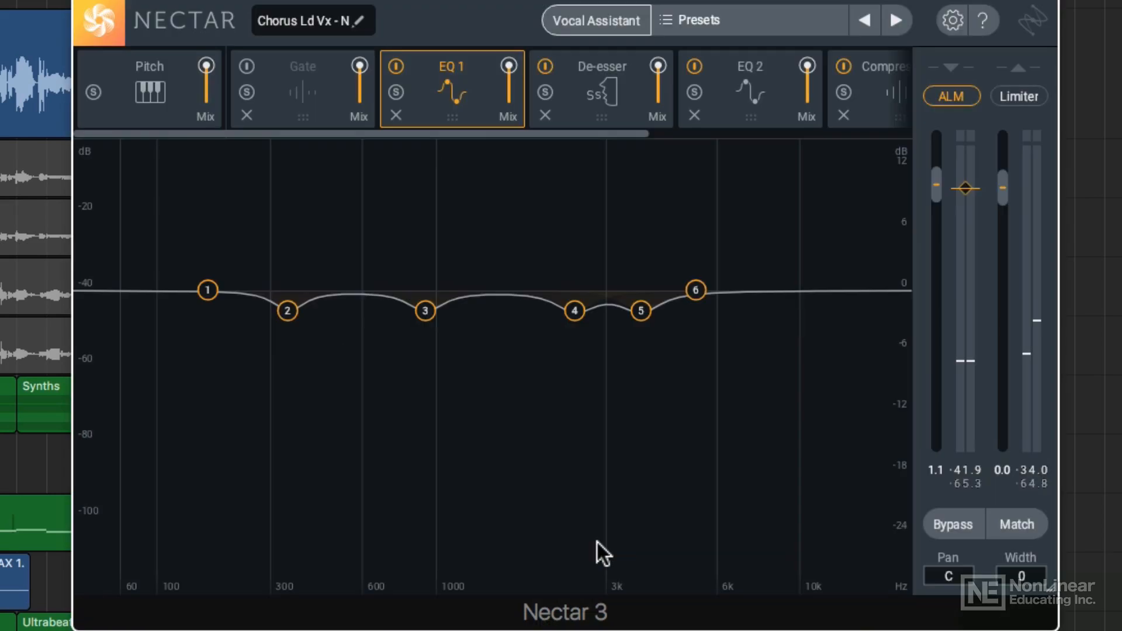
Examine the settings of the modules in the suggested chain, from Pitch and Gate through Compressor 1 and Reverb
left_click(179, 106)
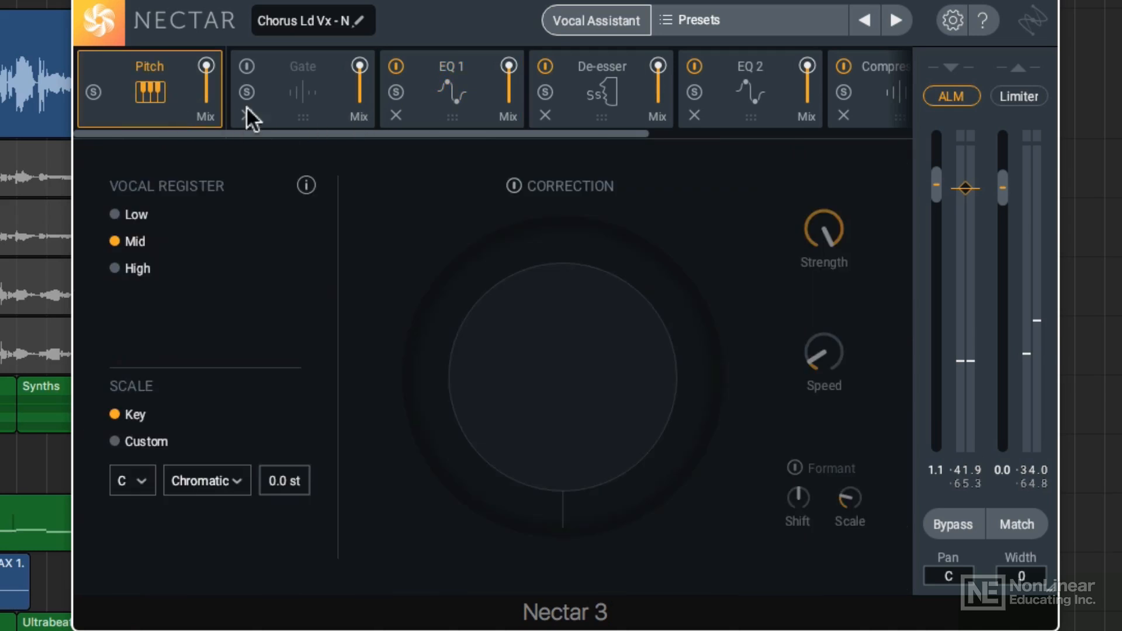
left_click(276, 104)
left_click(420, 115)
left_click_drag(463, 134, 677, 135)
left_click(499, 106)
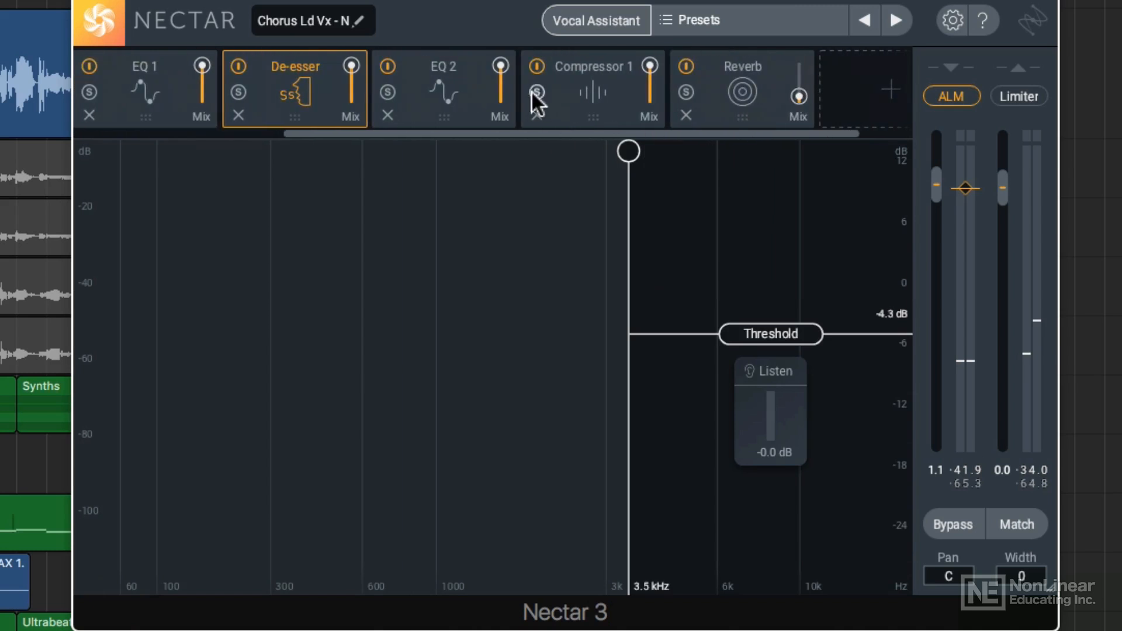
left_click(458, 94)
left_click(592, 116)
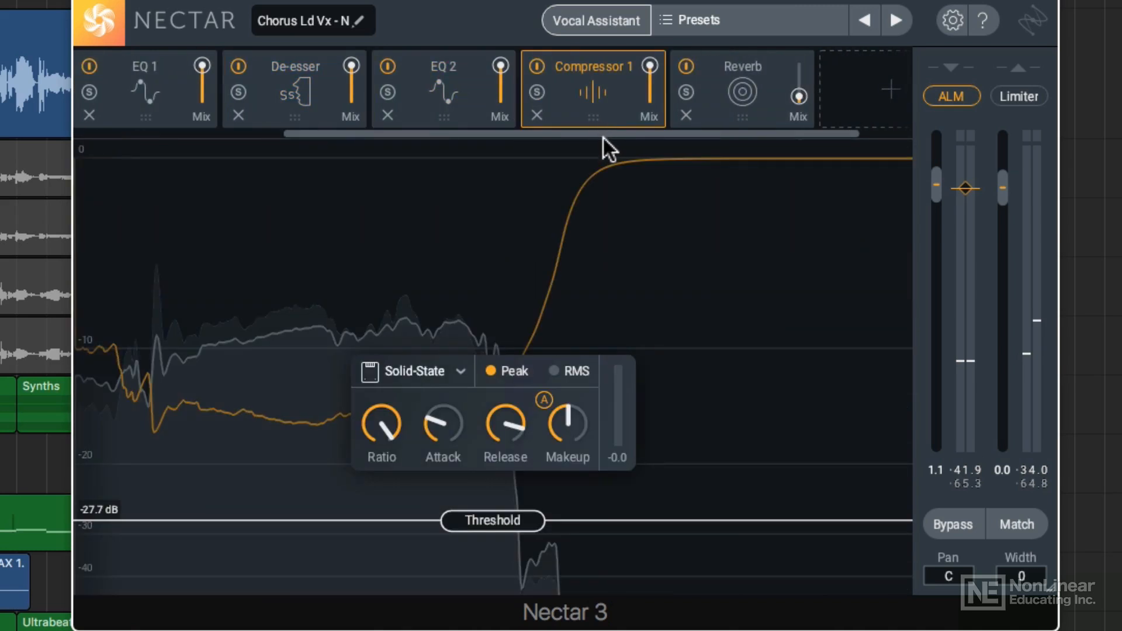
left_click(760, 108)
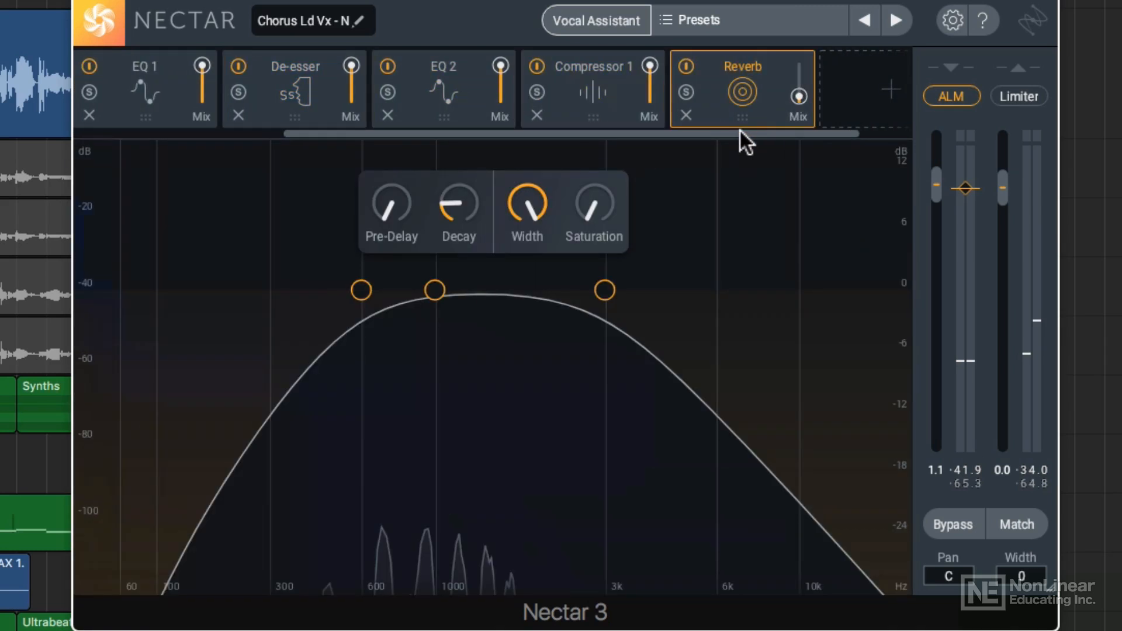
left_click_drag(739, 134, 452, 112)
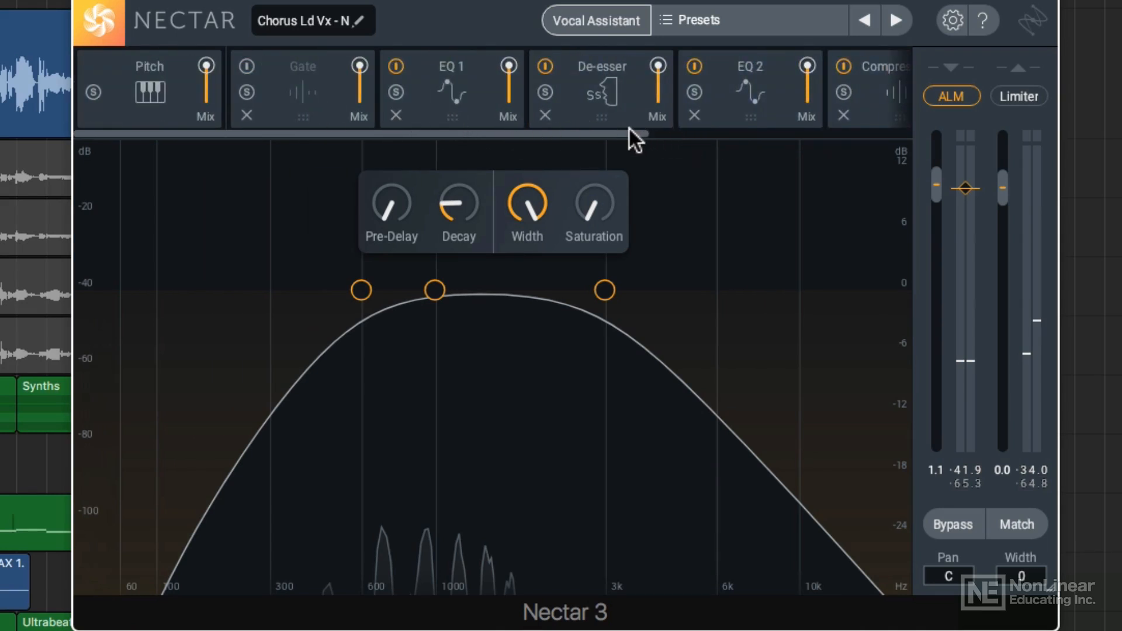
View the list of modules that can be added at the end of the chain
left_click_drag(629, 130, 912, 135)
left_click(850, 103)
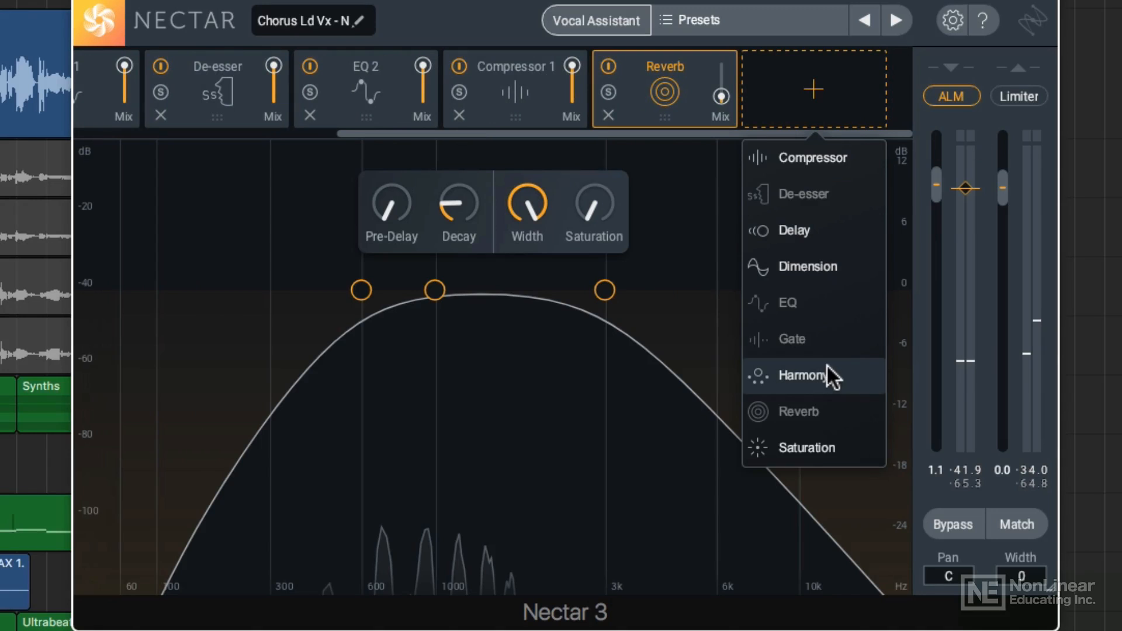
mouse_move(680, 134)
left_mouse_down()
mouse_move(363, 123)
mouse_move(670, 138)
left_mouse_up()
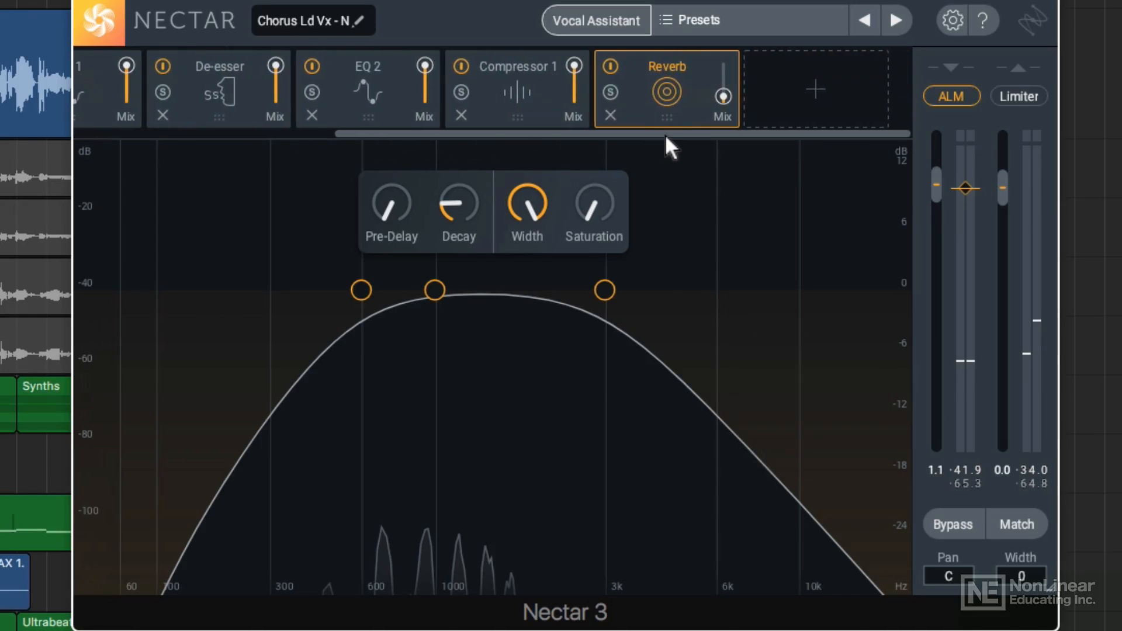
Remove the Gate module from the vocal chain
left_click_drag(587, 134, 364, 115)
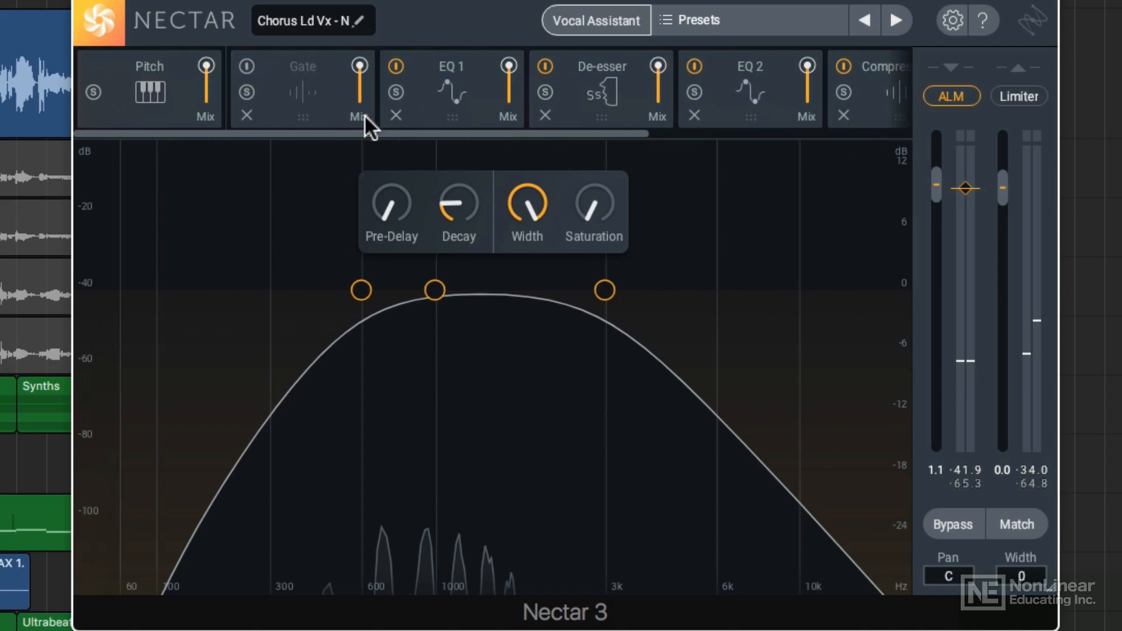
left_click(303, 90)
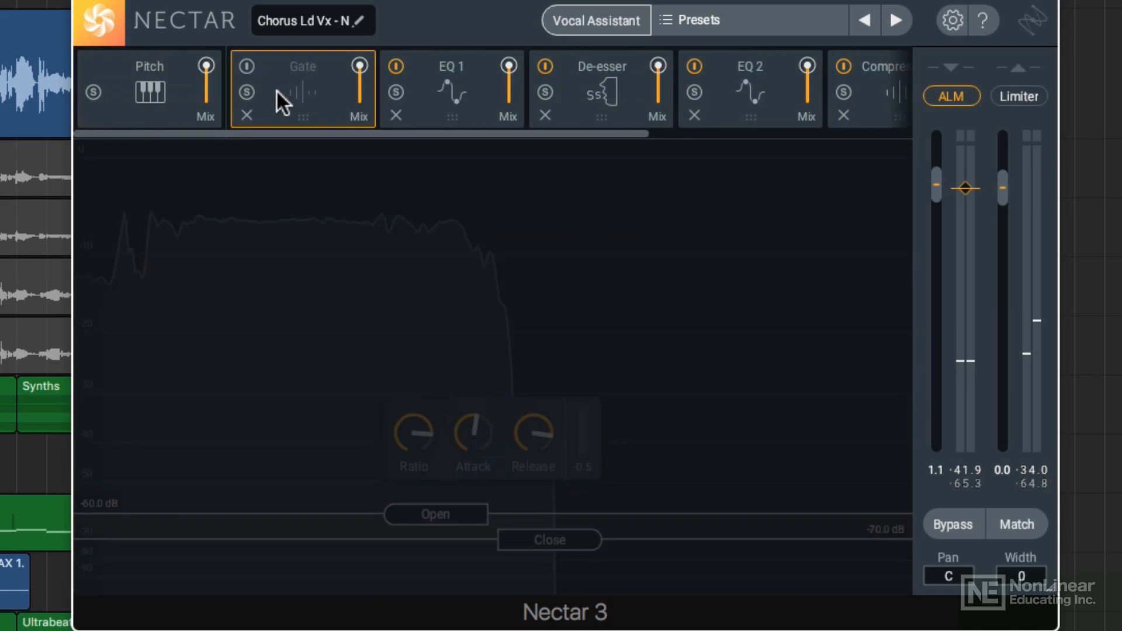
left_click(247, 115)
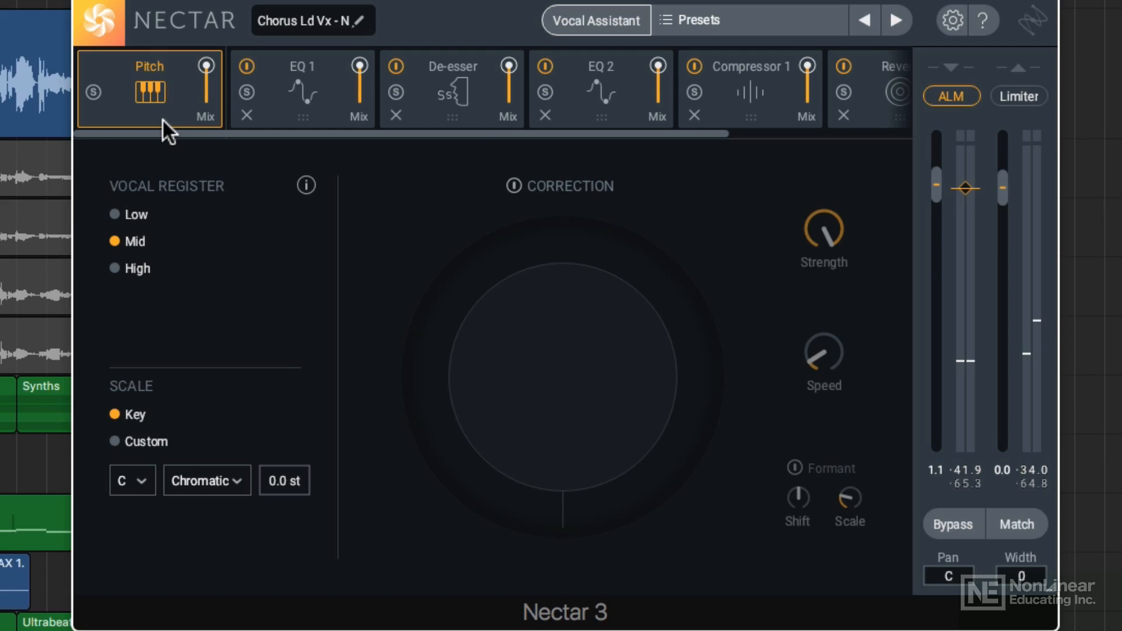
Turn on pitch correction in the Pitch module with the scale D♯ Minor and a Speed of about 70 ms
left_click(558, 187)
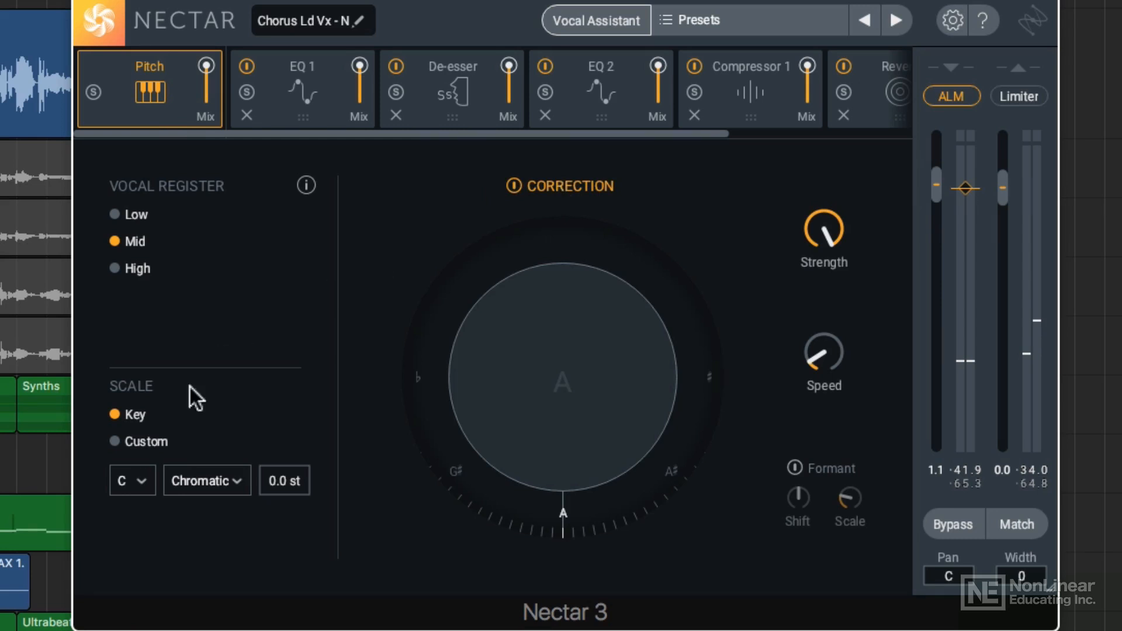
left_click(138, 480)
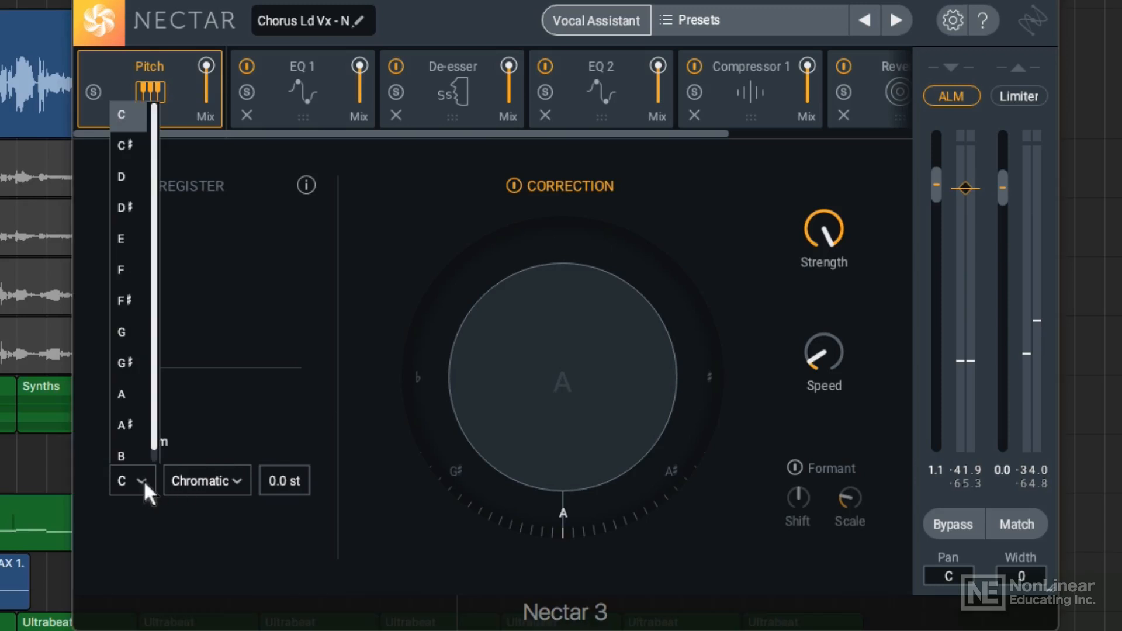
left_click(139, 210)
left_click(201, 484)
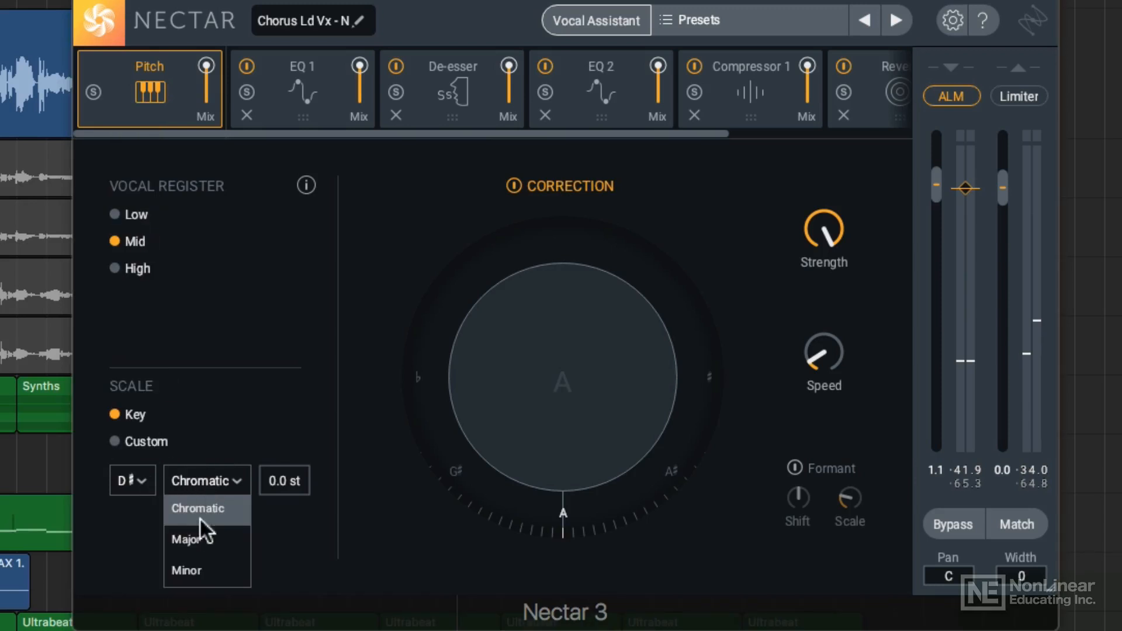
left_click(203, 564)
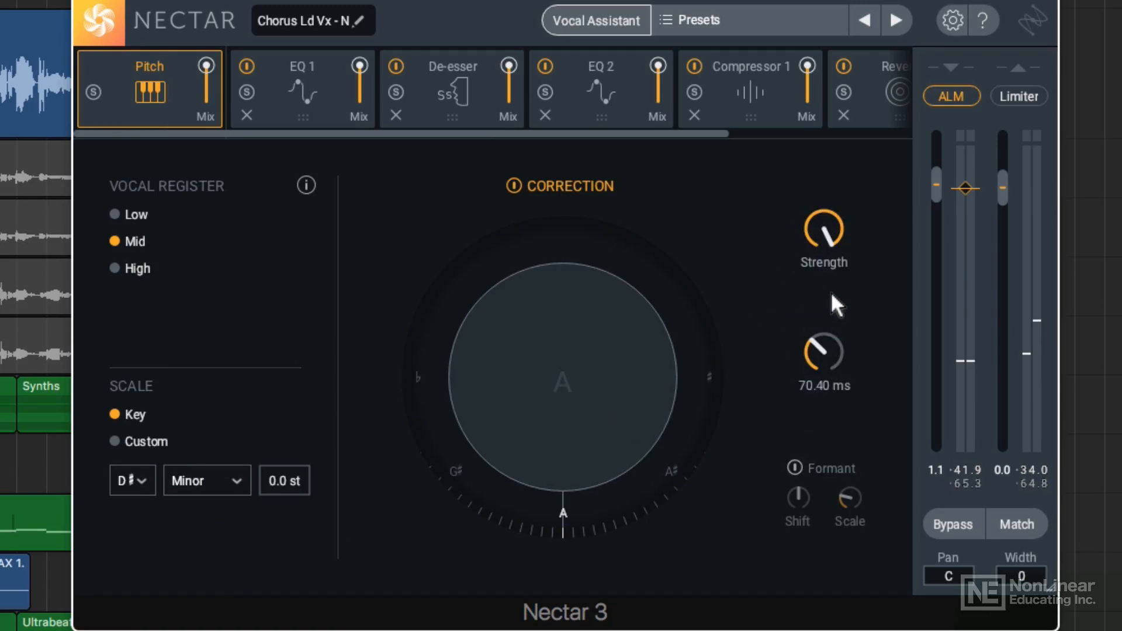
left_click_drag(830, 292, 830, 289)
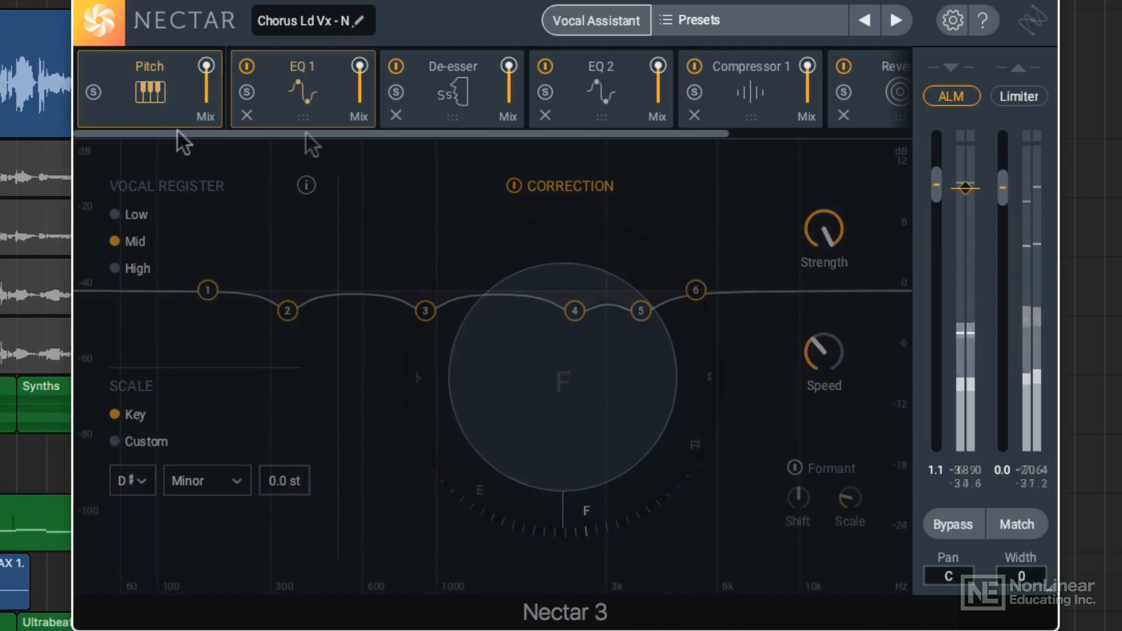
In EQ 2, move the Baxandall Treble band to about 7487 Hz and 7.8 dB, and the Flat Highpass band to about 117 Hz
left_click(614, 91)
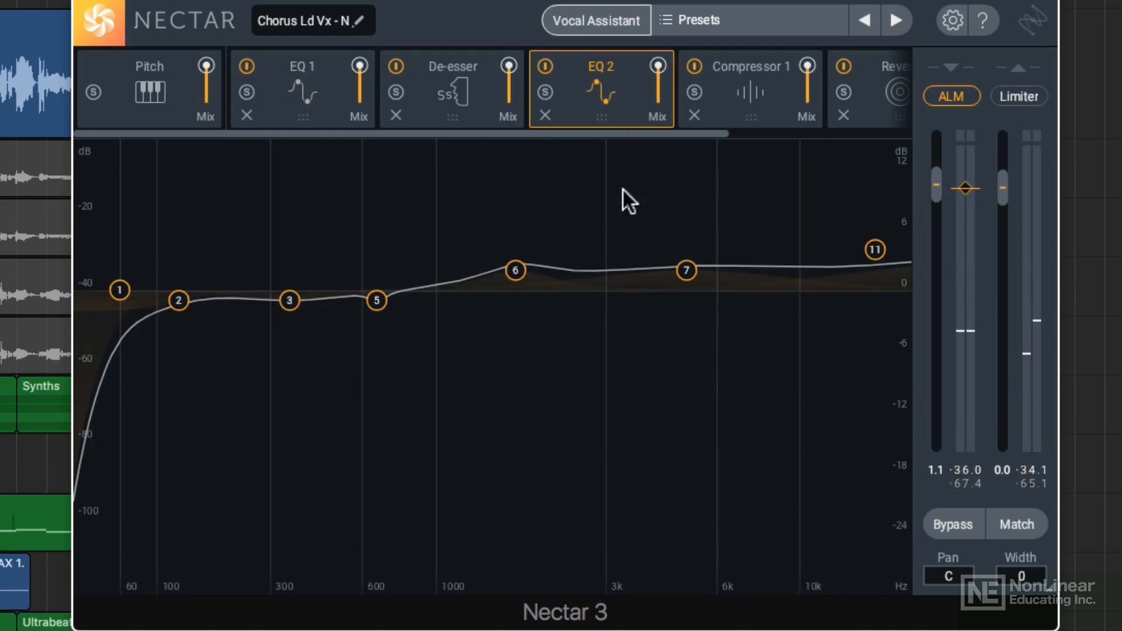
left_click_drag(875, 251, 752, 210)
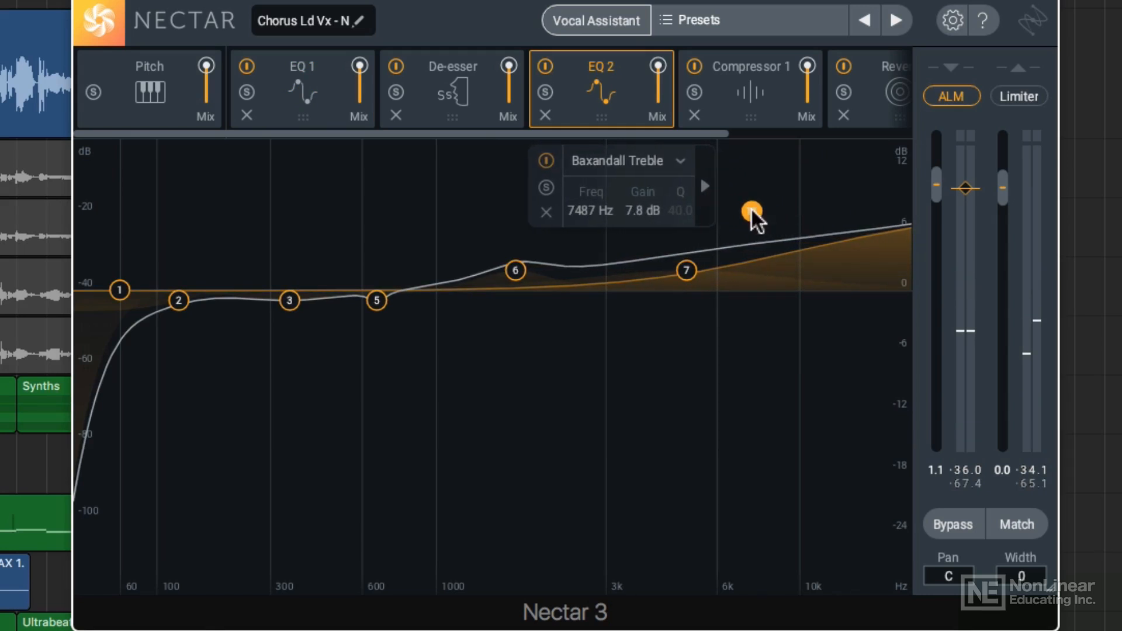
left_click_drag(121, 297, 167, 302)
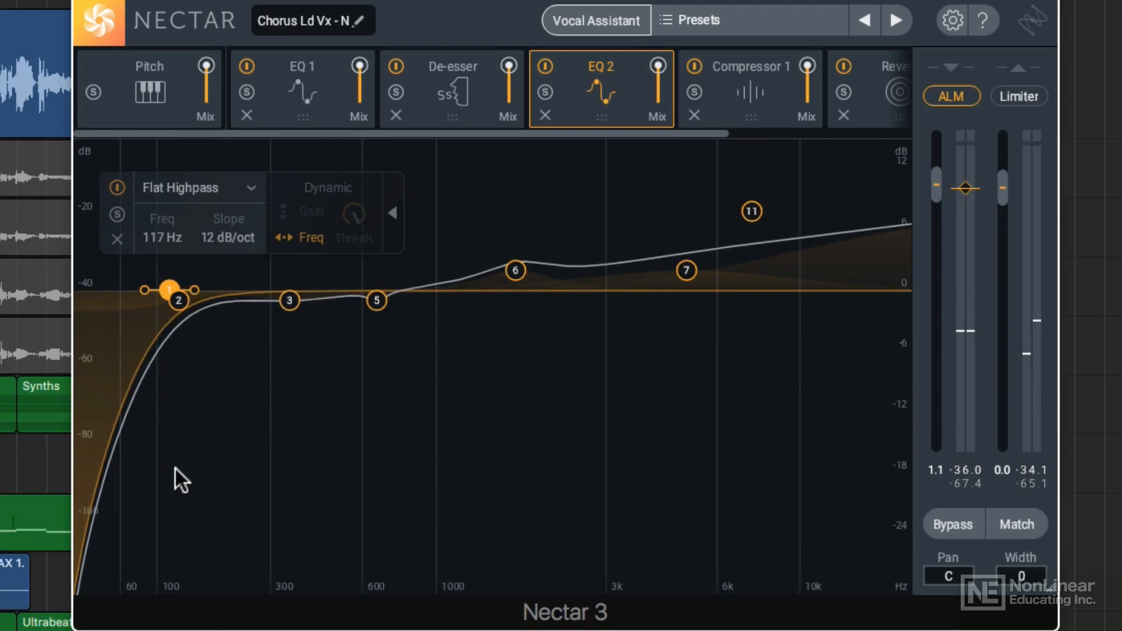
Set Compressor 1 to Optical mode with RMS detection and raise its makeup gain slightly
left_click(760, 94)
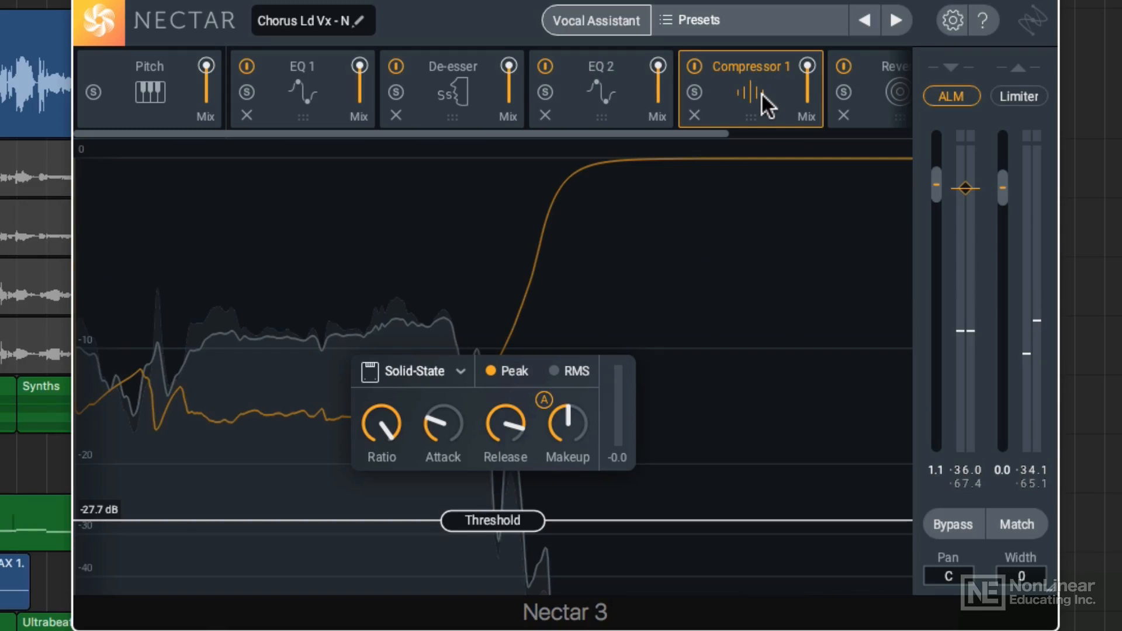
left_click(571, 370)
left_click(433, 374)
left_click(411, 459)
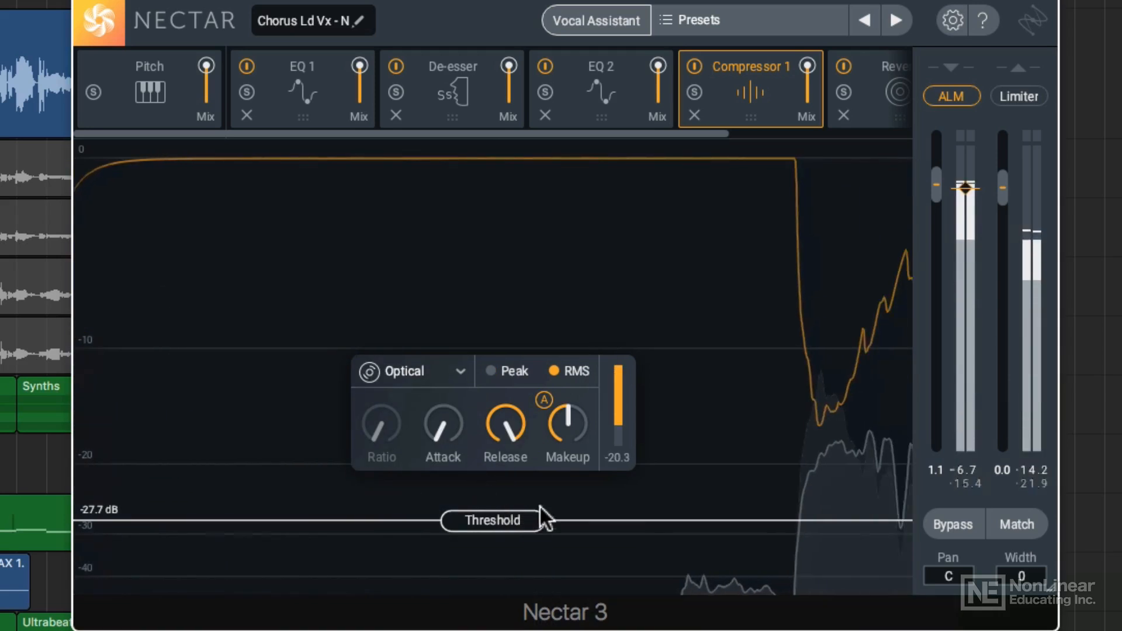
left_click_drag(570, 432, 569, 421)
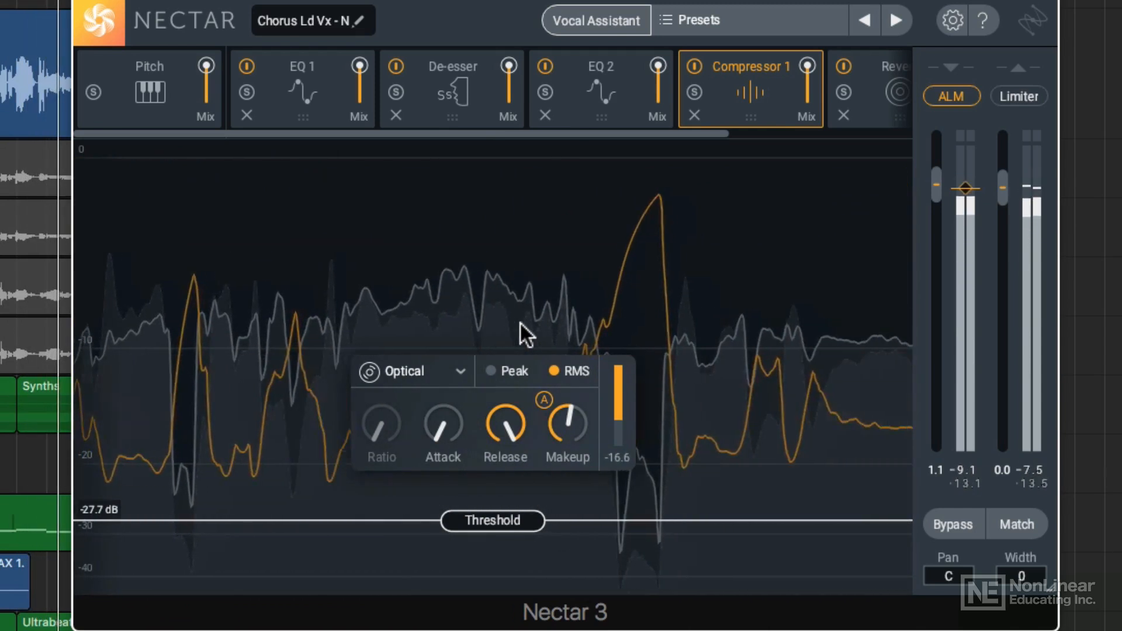
Raise the threshold of Compressor 1 to about -19.2 dB
left_click_drag(493, 521, 493, 497)
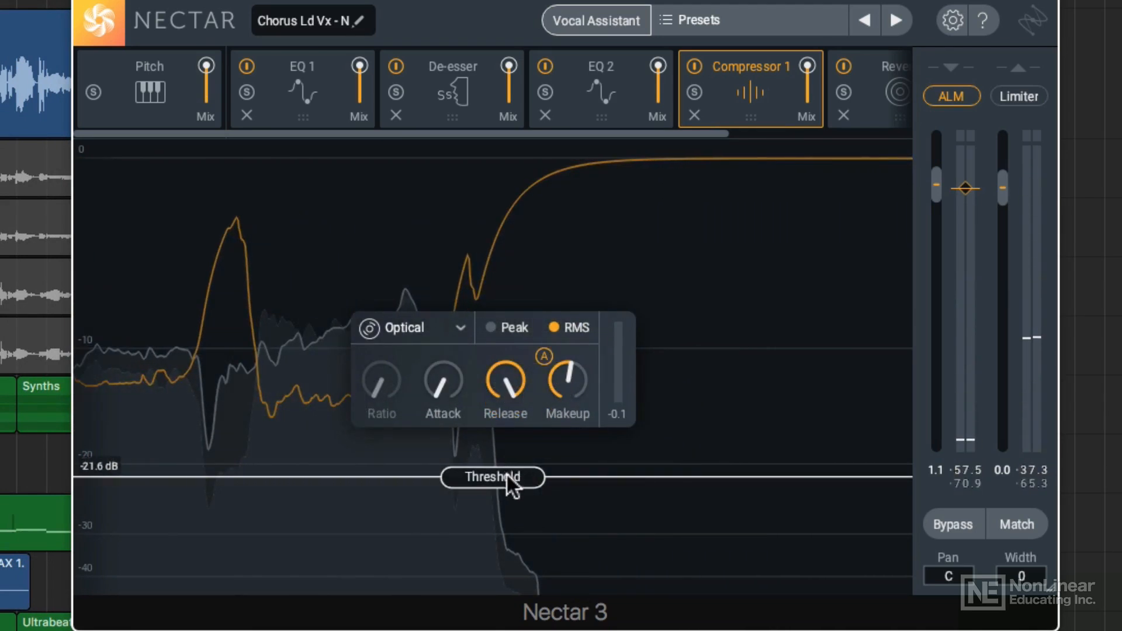
mouse_move(507, 474)
left_mouse_down()
mouse_move(503, 547)
mouse_move(492, 458)
left_mouse_up()
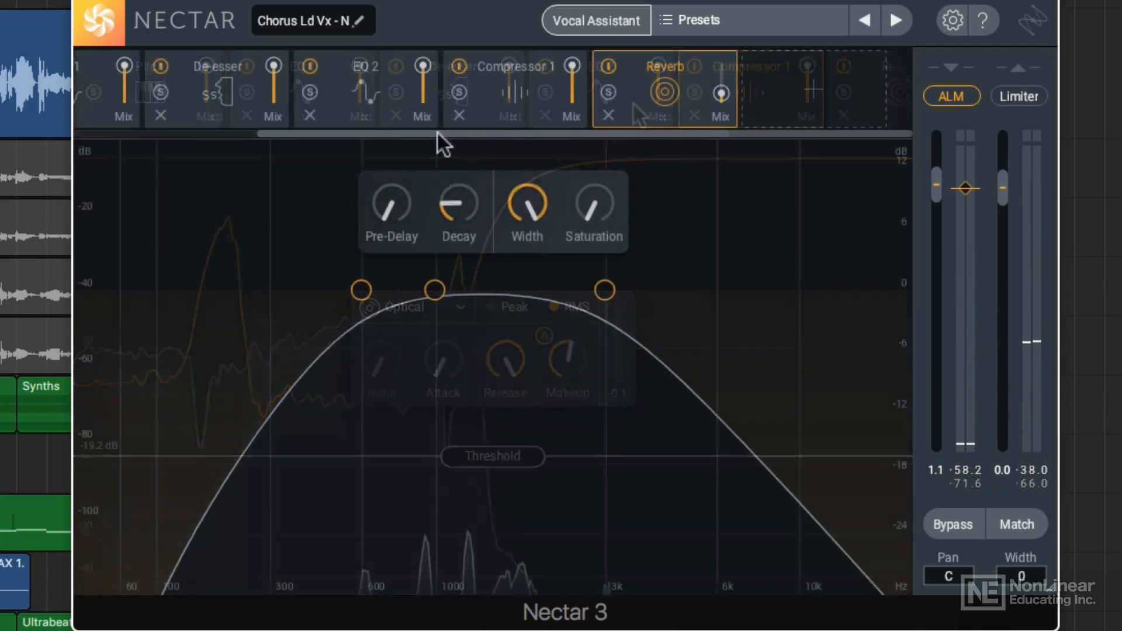
Slightly raise the wet mix of the Reverb module
left_click_drag(436, 135, 427, 97)
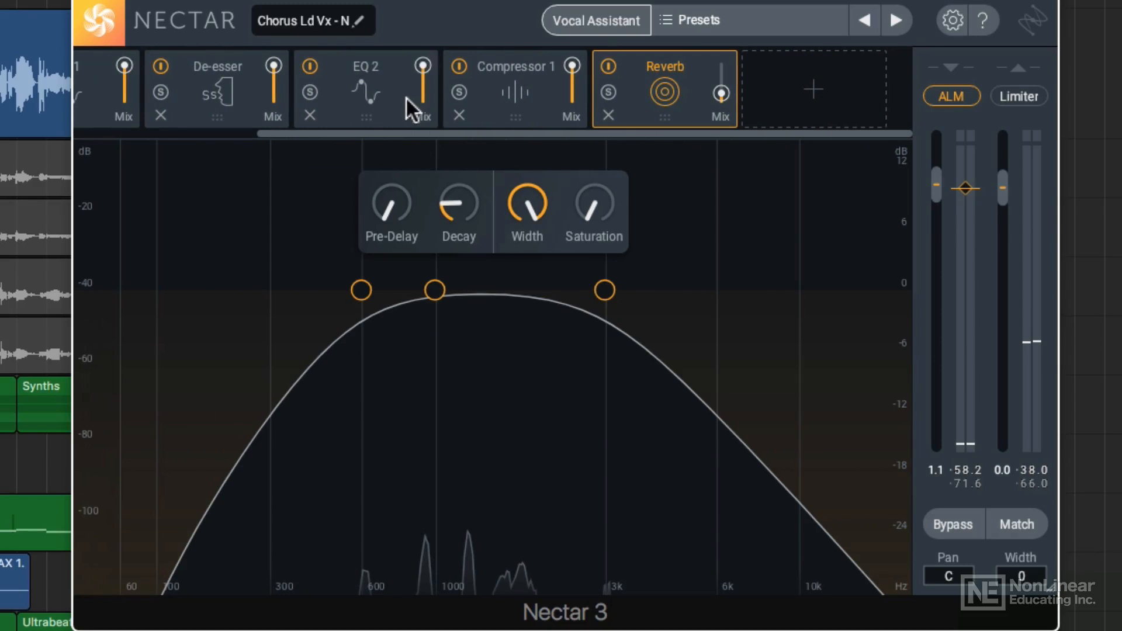
left_click_drag(392, 127, 412, 137)
left_click_drag(722, 92, 725, 47)
left_click_drag(722, 112, 722, 85)
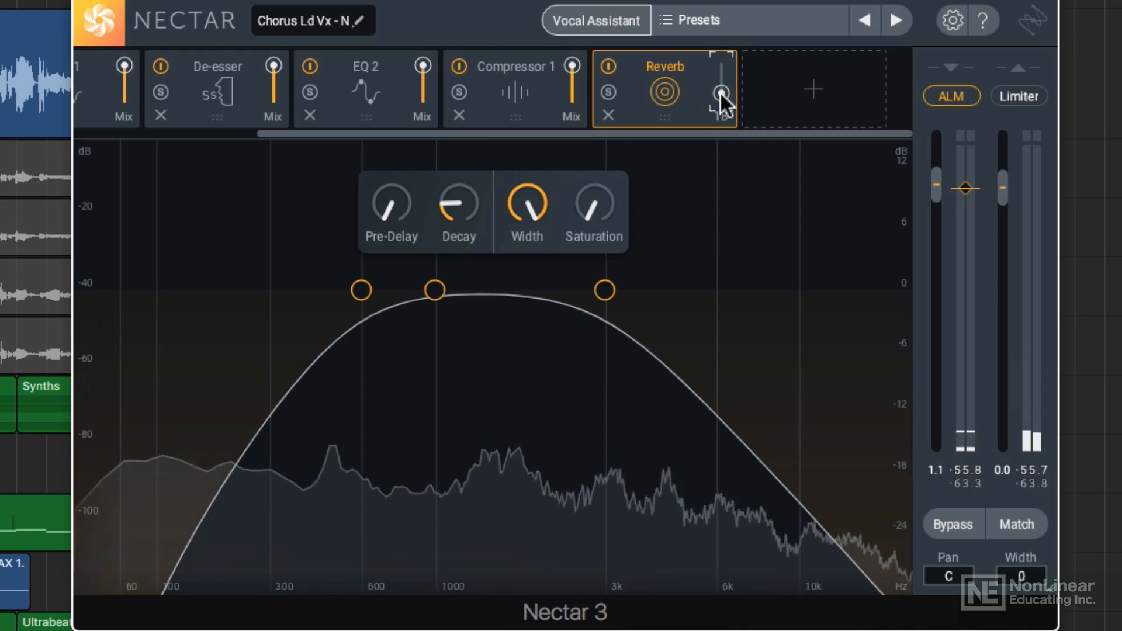
left_click_drag(720, 91, 725, 82)
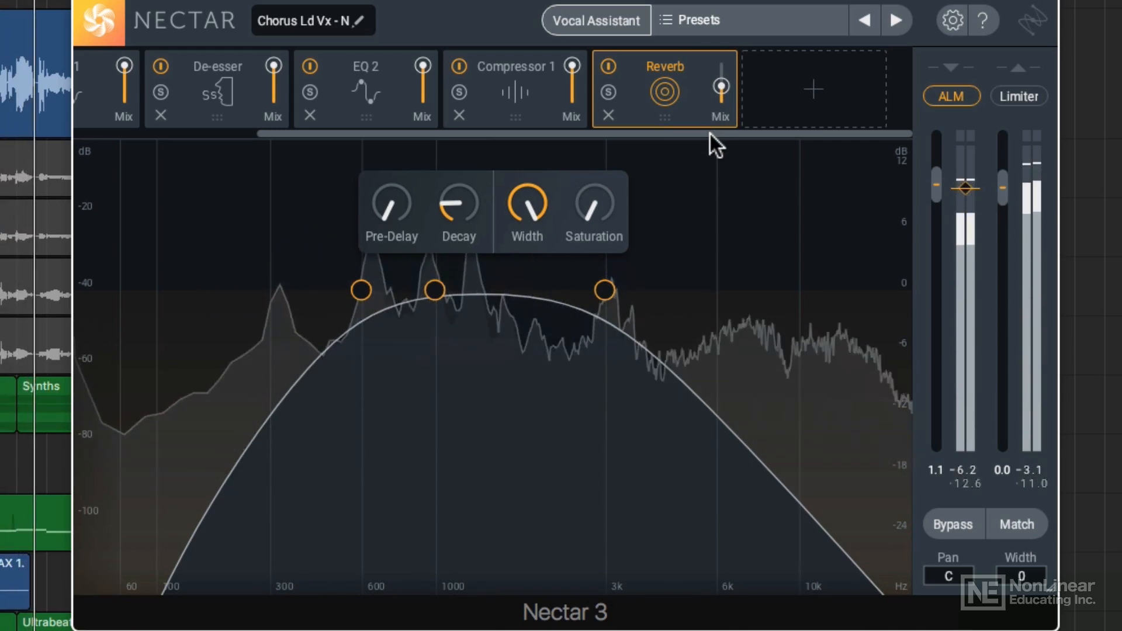
Add a Harmony module to the chain and place it between Compressor 1 and Reverb
left_click(798, 100)
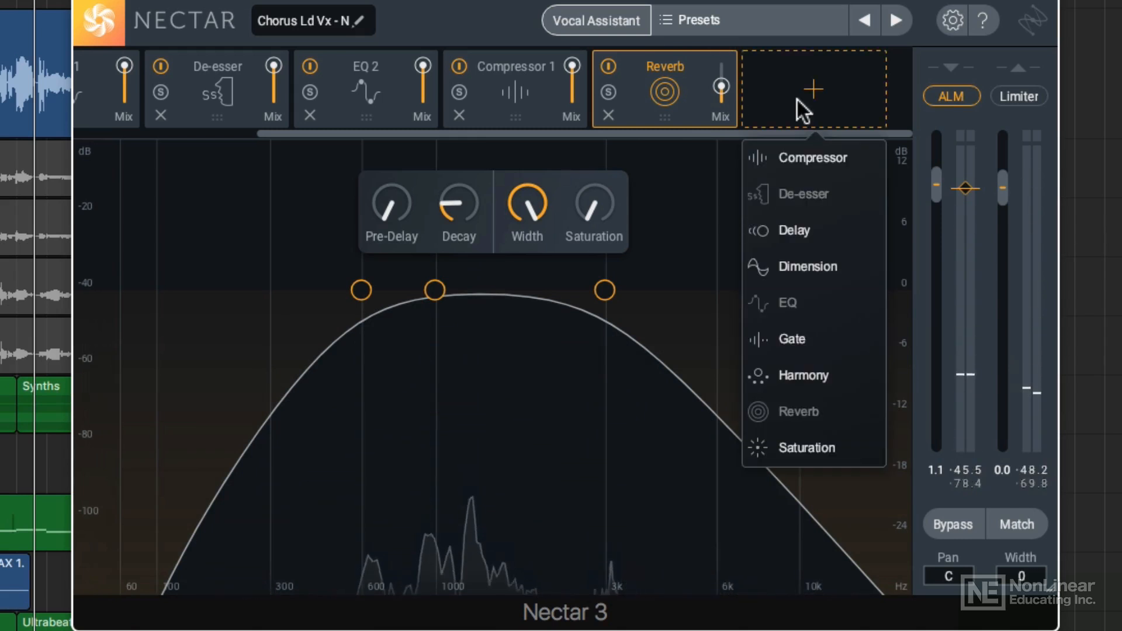
left_click(830, 374)
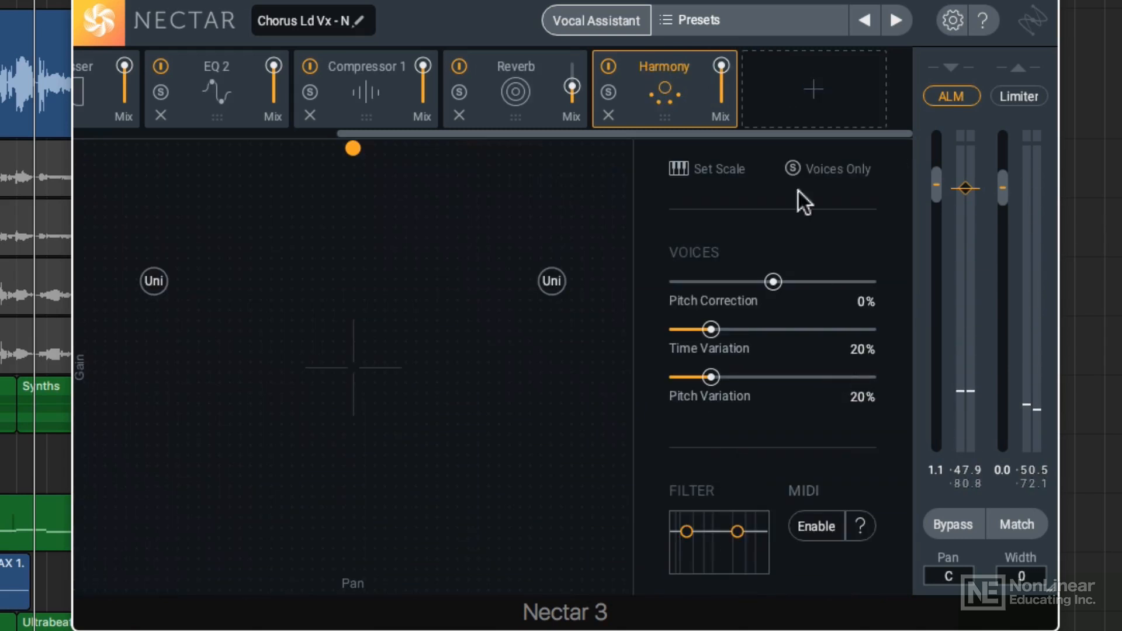
left_click_drag(669, 83, 521, 71)
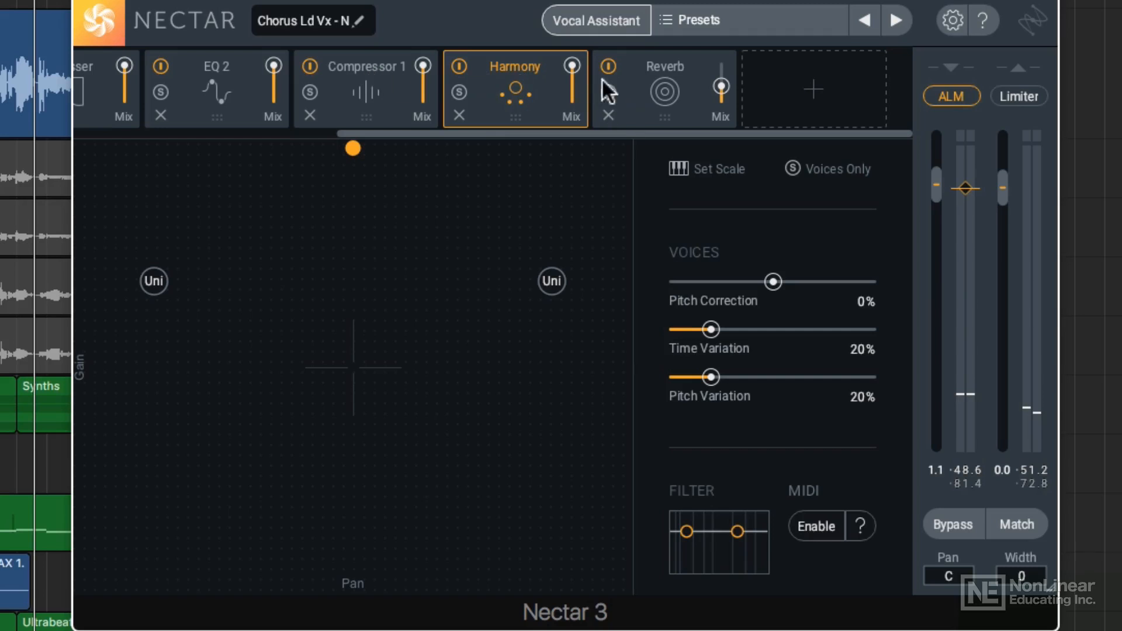
Move both unison harmony voices inward and lower, the right-panned one to about gain -8.4 and pan 63.3, and set that voice to 3rd
left_click_drag(522, 342, 518, 334)
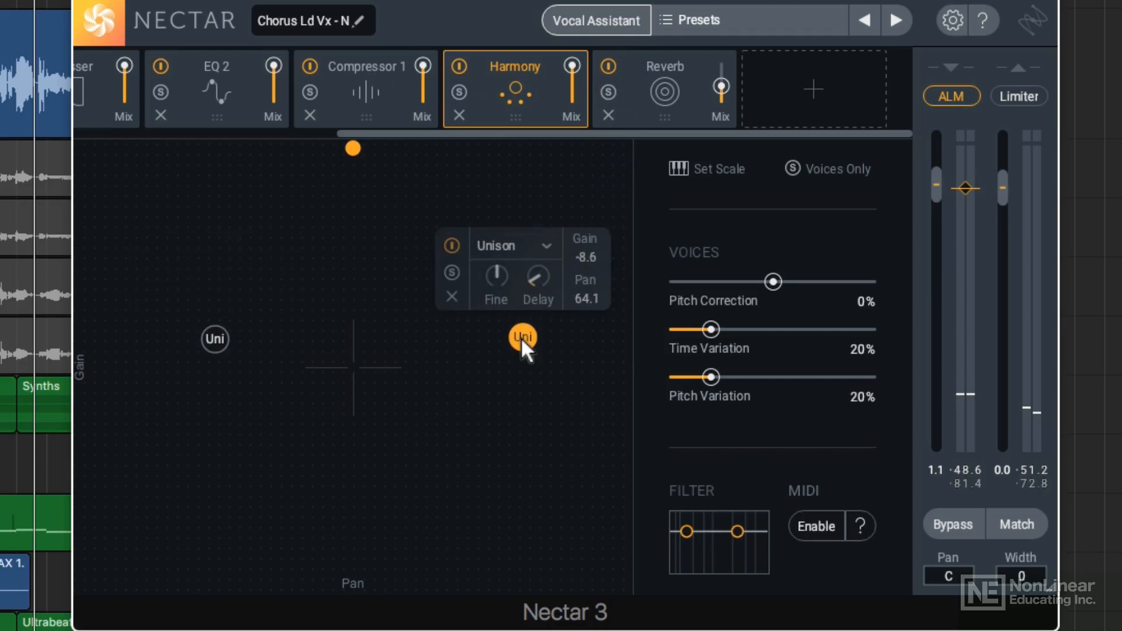
left_click(539, 242)
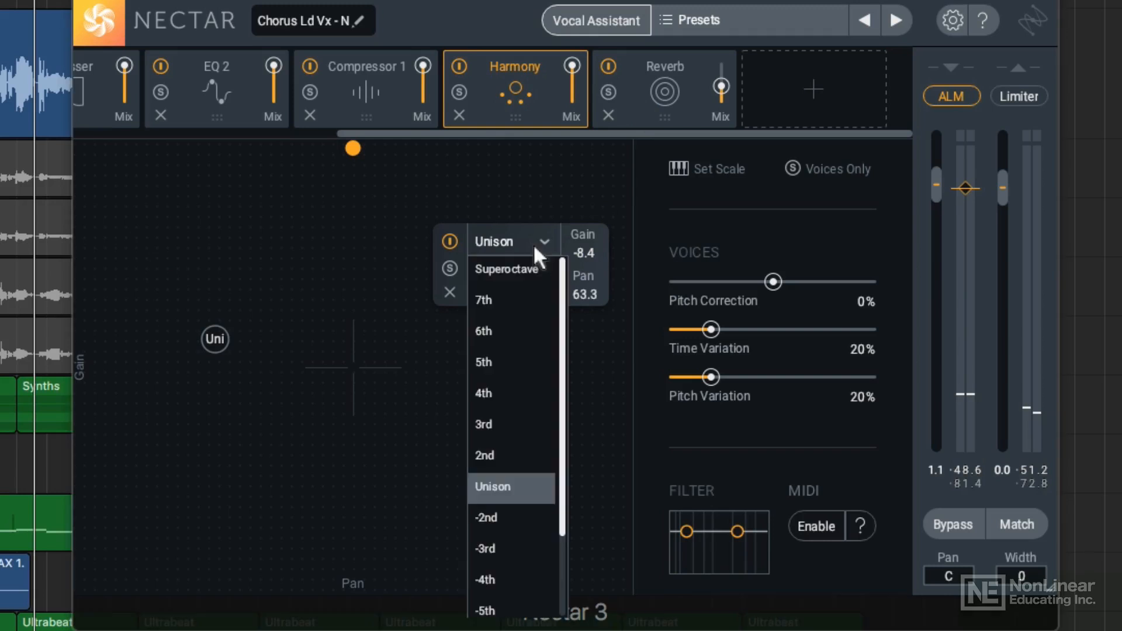
left_click(514, 426)
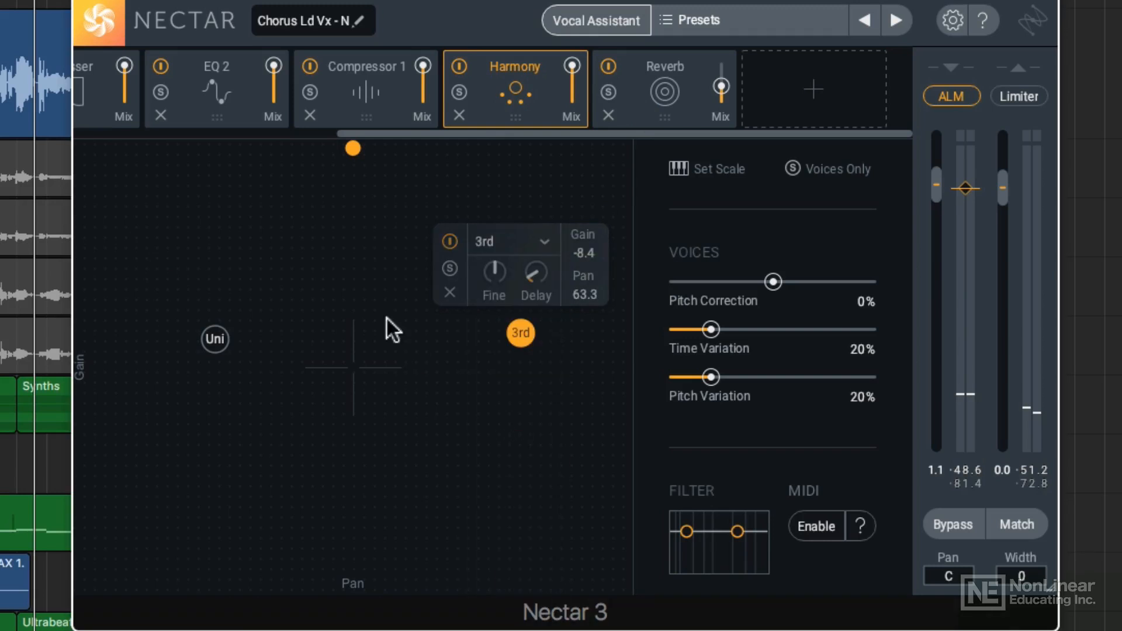
Set the left-panned harmony voice to -6th at about gain -8.2 and pan -59.4, and nudge the 3rd voice slightly louder and inward
left_click(214, 338)
left_click(234, 245)
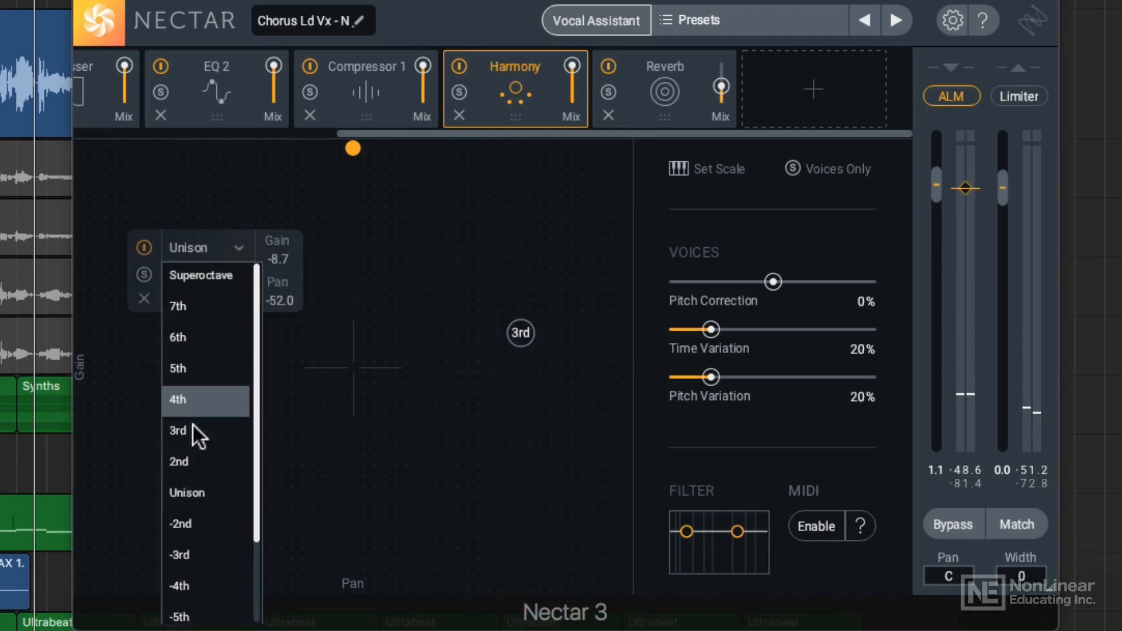
scroll(196, 519, "down", 1)
left_click(199, 536)
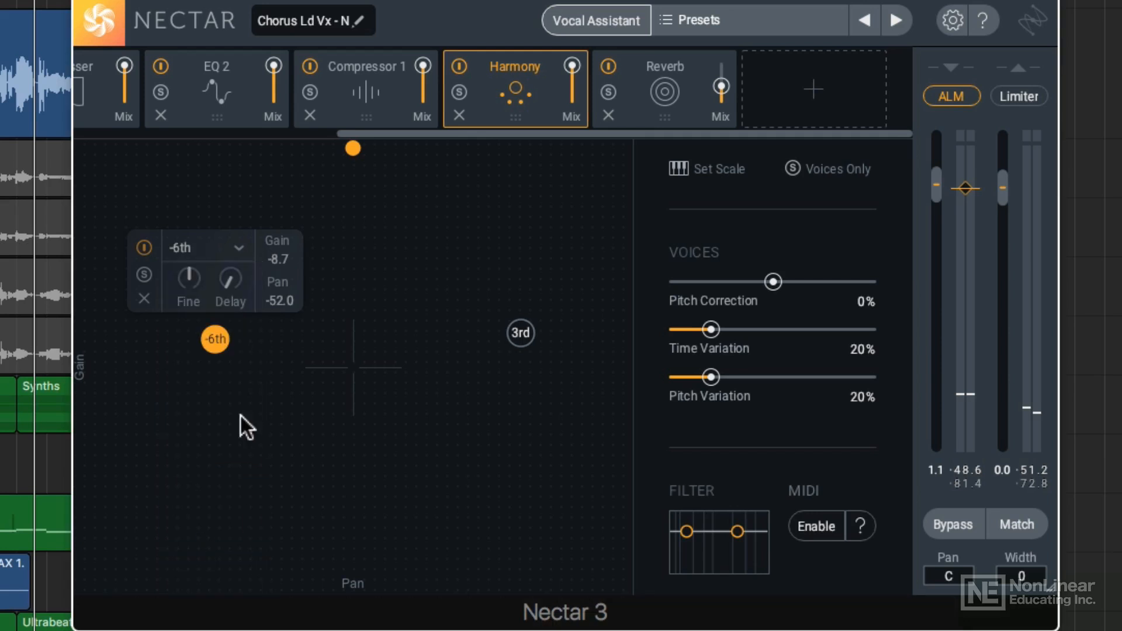
left_click_drag(221, 336, 223, 331)
left_click_drag(521, 339, 515, 331)
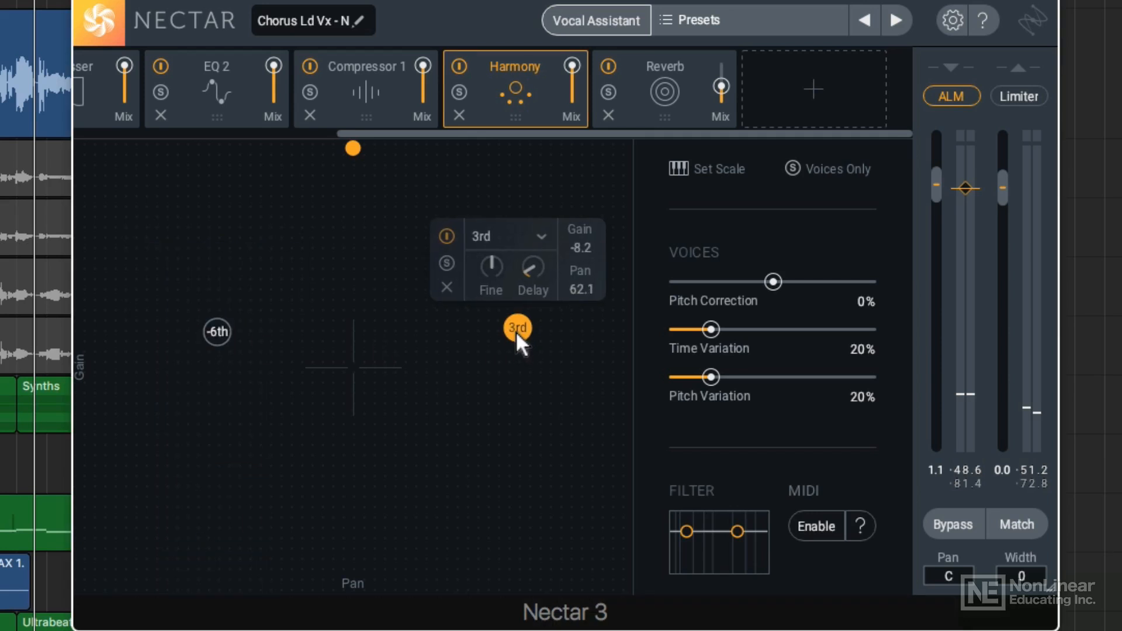
left_click_drag(215, 332, 204, 332)
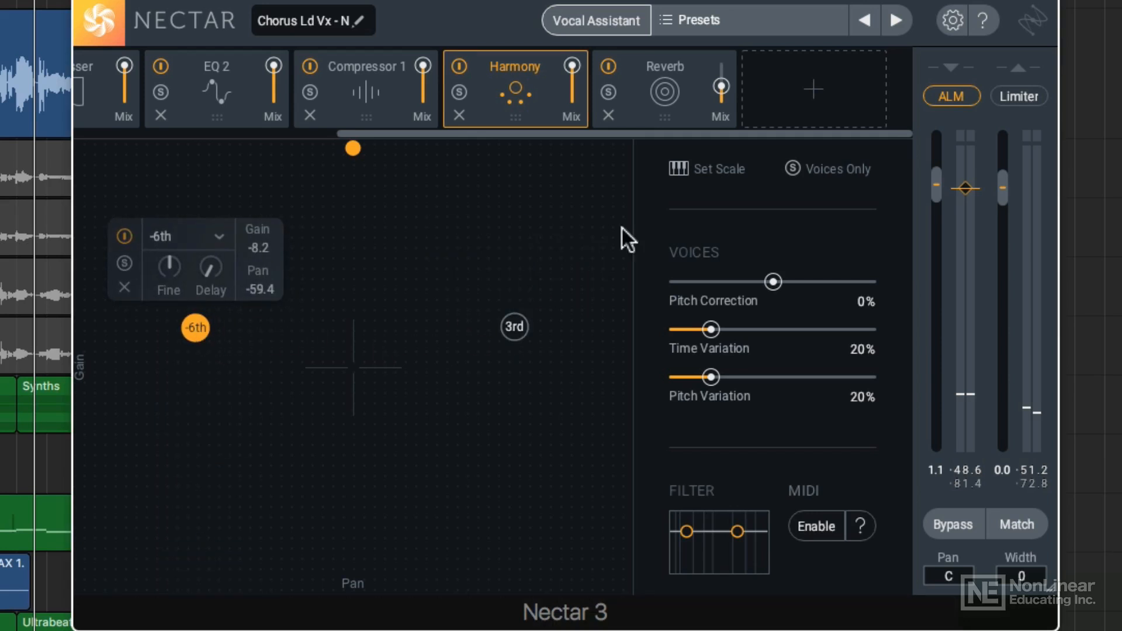
Check the key and scale settings that the harmony voices follow, and return to the Harmony module
left_click(721, 174)
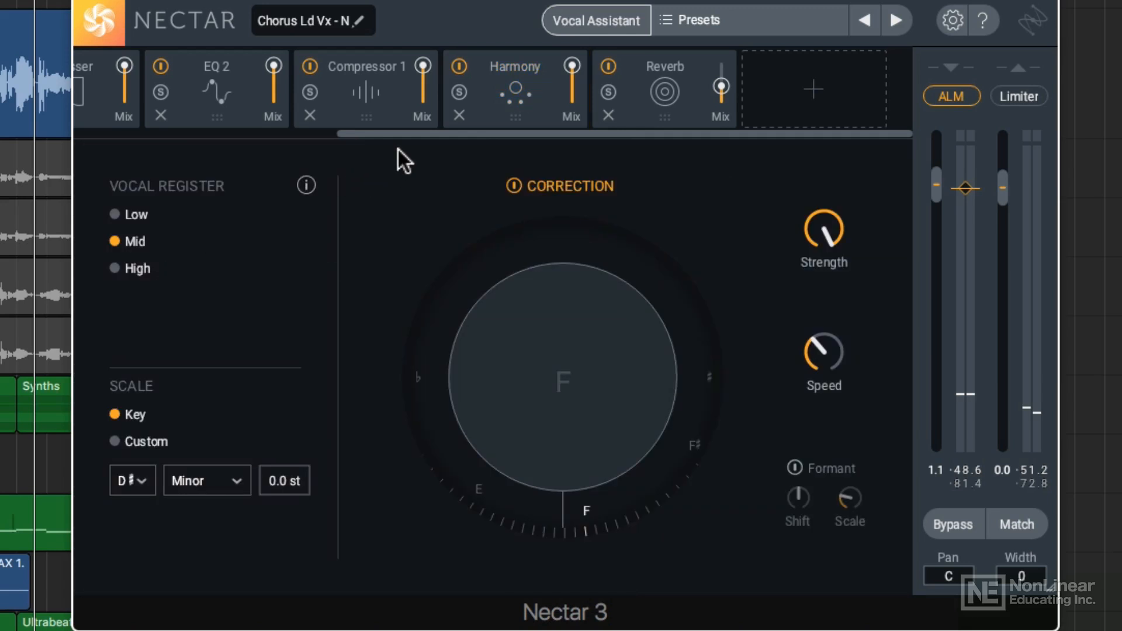
left_click_drag(405, 132, 108, 117)
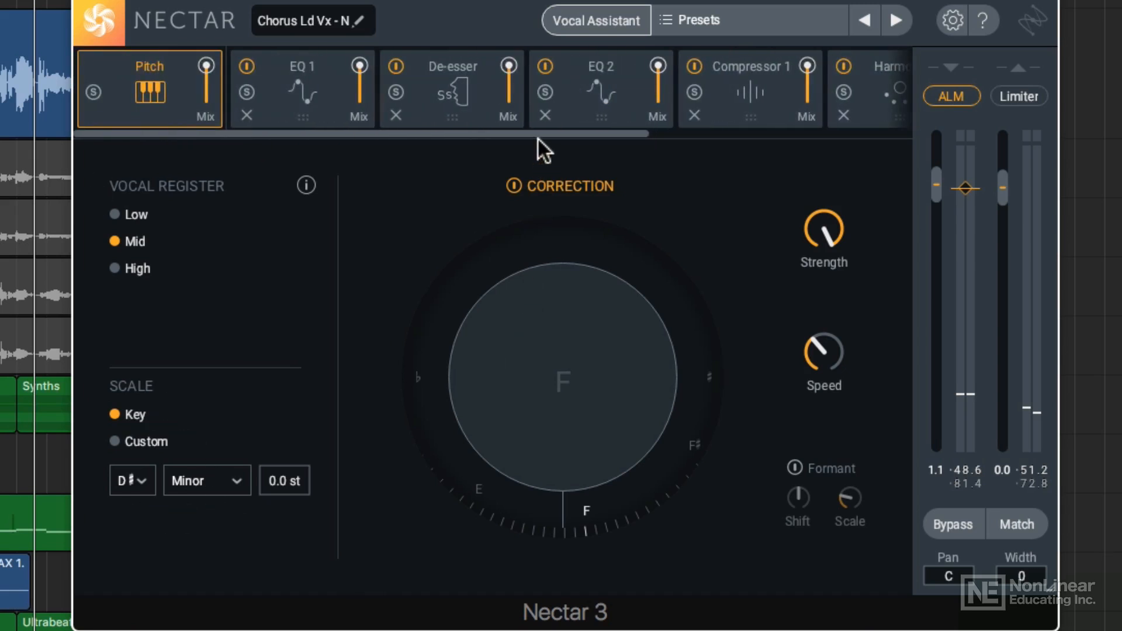
left_click_drag(538, 139, 816, 149)
left_click(477, 78)
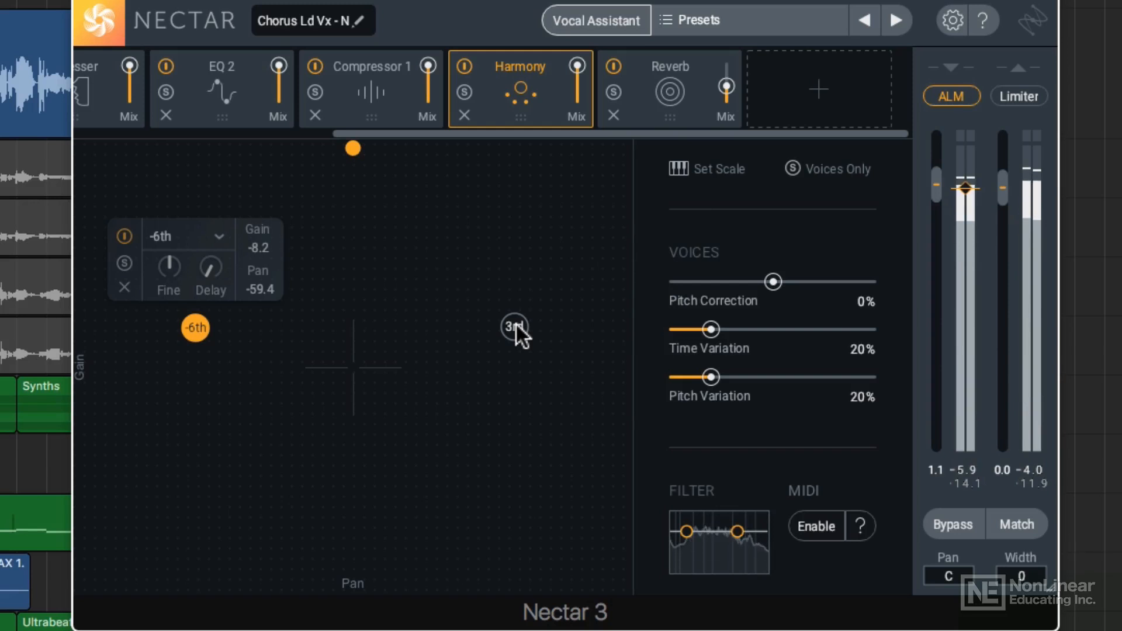
Rebalance the harmony voices, placing the 3rd at about gain -8.4, pan 52.3 and the -6th at about gain -10.8, pan -50.8
left_click_drag(517, 329, 505, 333)
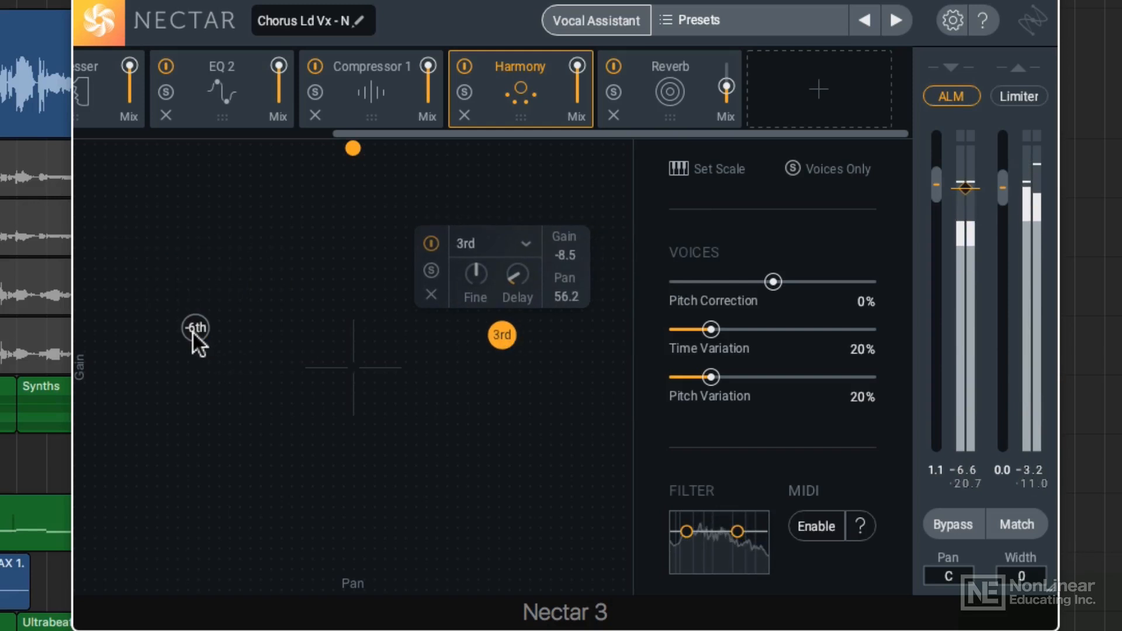
left_click_drag(196, 331, 221, 390)
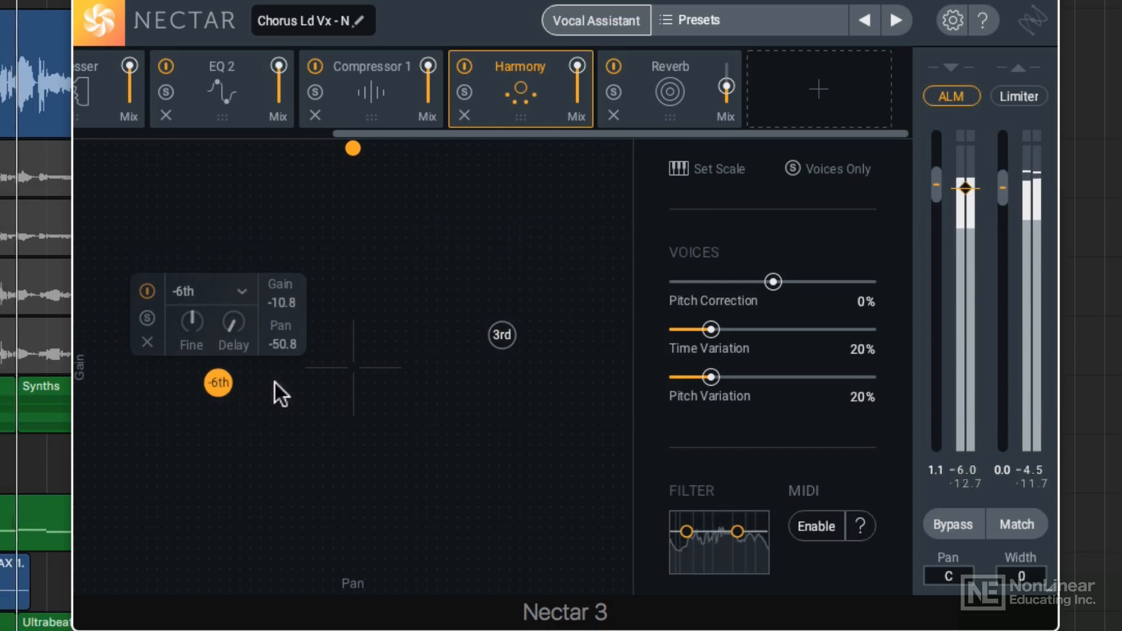
mouse_move(509, 341)
left_mouse_down()
mouse_move(493, 336)
mouse_move(601, 339)
mouse_move(493, 334)
left_mouse_up()
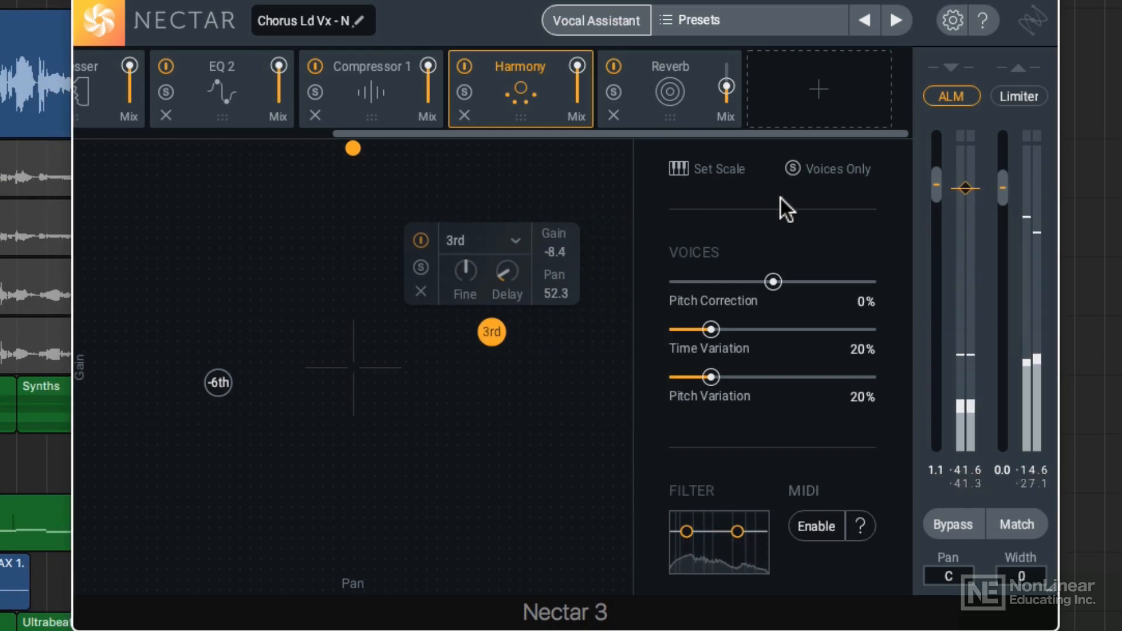
Insert a Delay module ahead of Reverb with a reduced mix, and set the output Width to 57
left_click(813, 96)
left_click(815, 232)
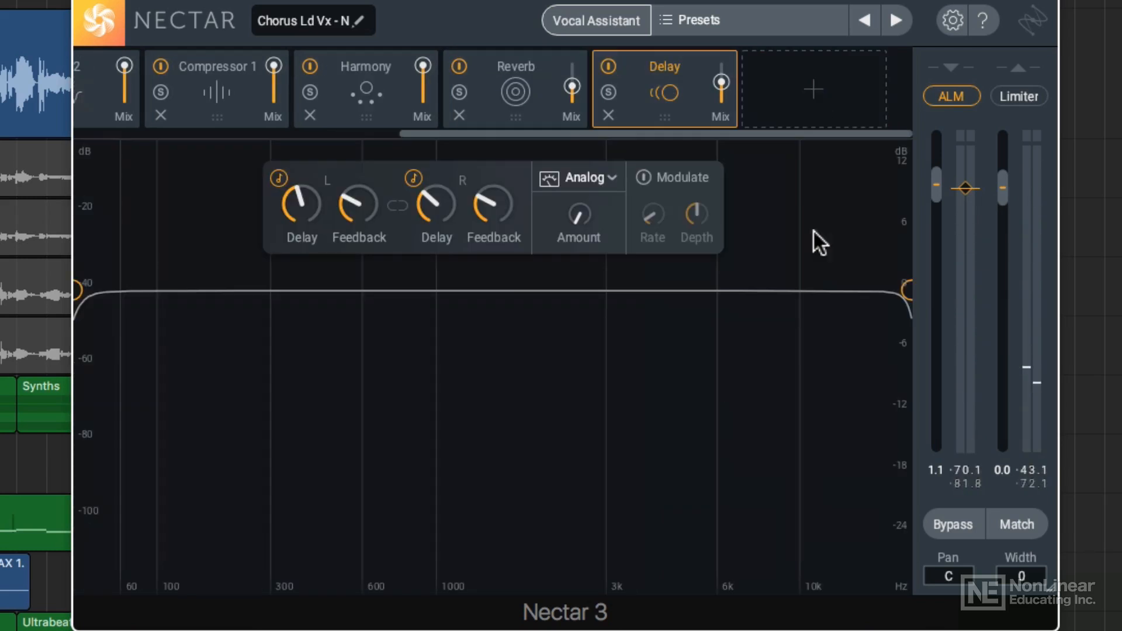
left_click_drag(683, 91, 535, 96)
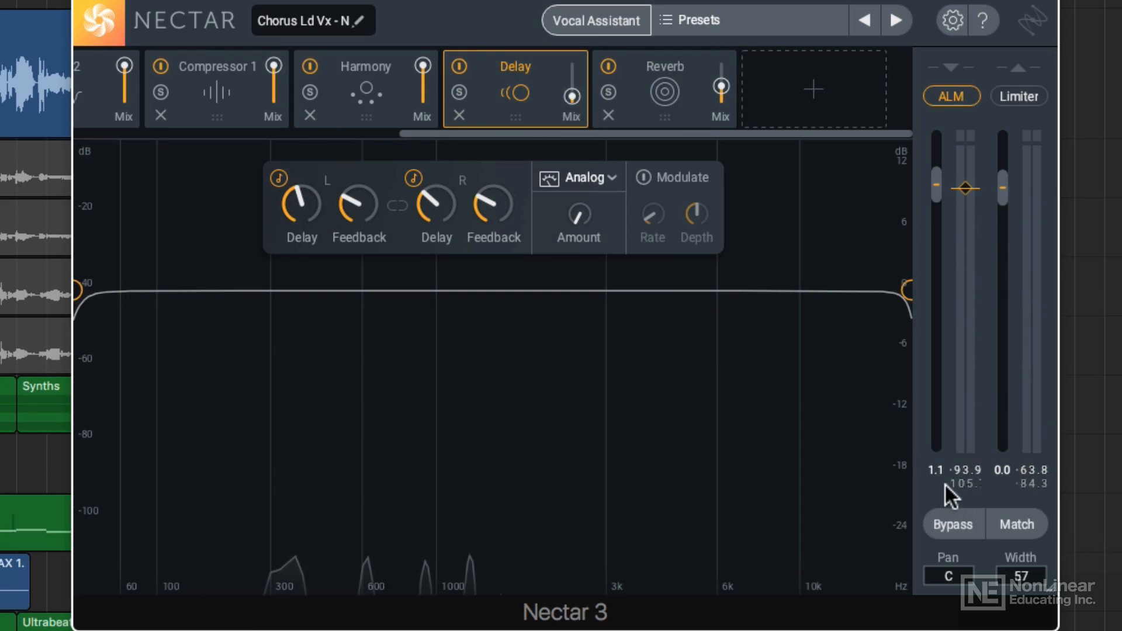
Toggle the plug-in bypass on and off, and enable gain Match together with the output Limiter
left_click(954, 522)
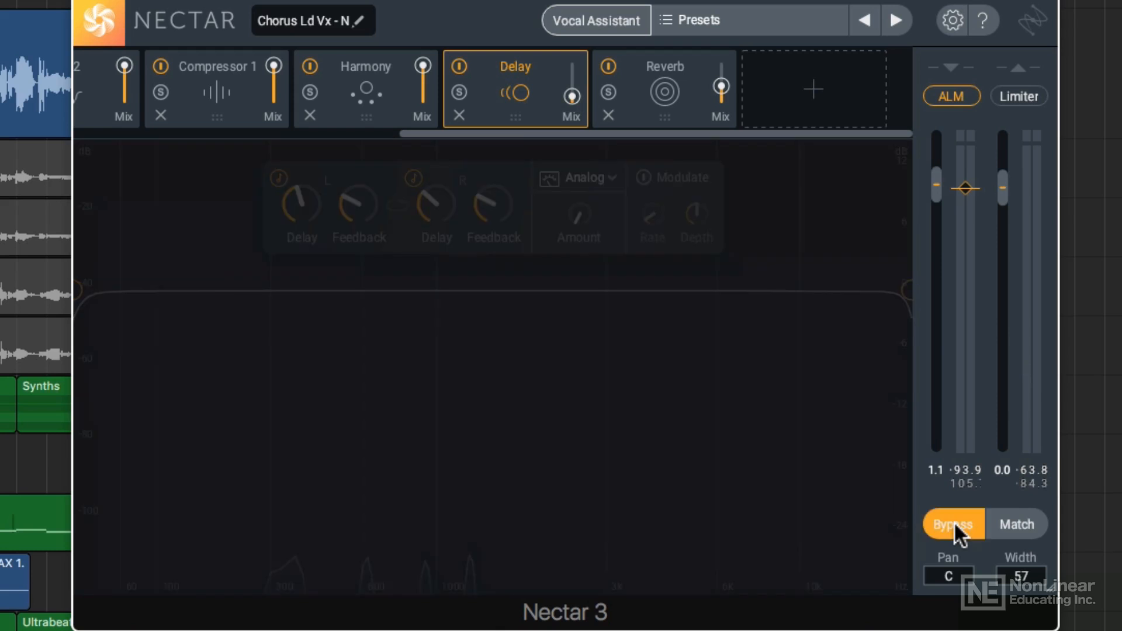
left_click(954, 521)
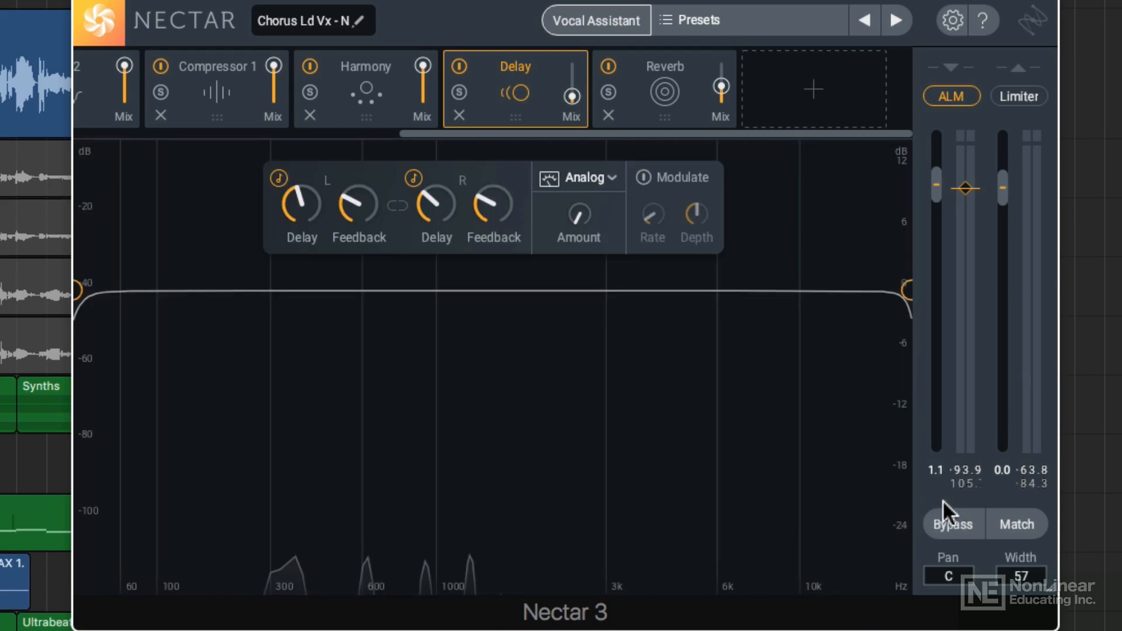
left_click(1011, 519)
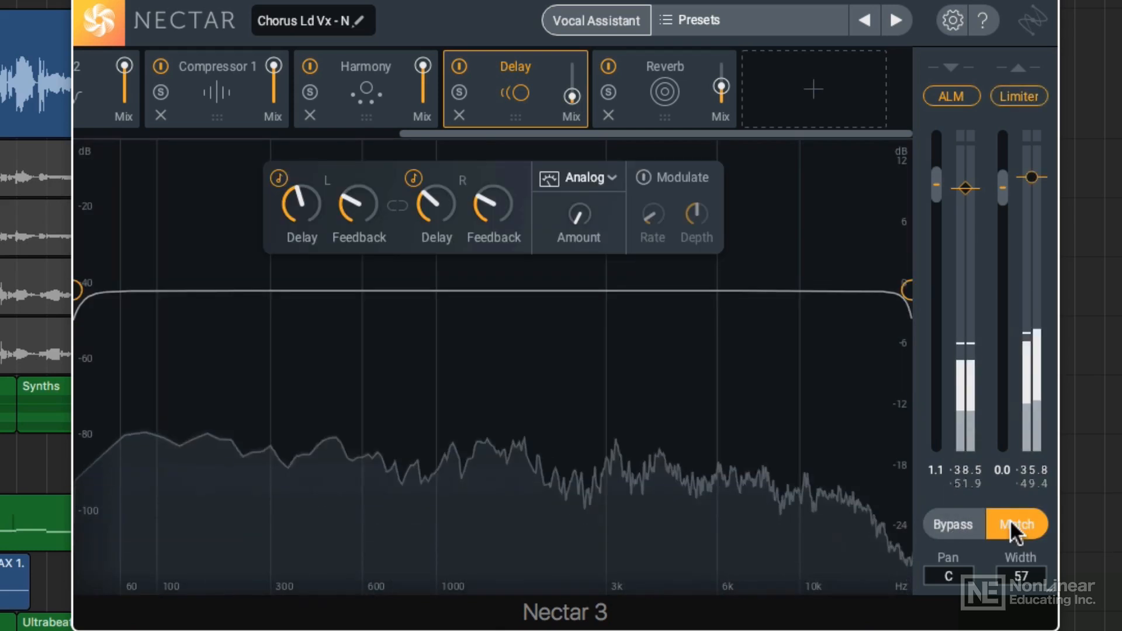
Compare the bypassed and processed vocal at matched level during playback, stop playback, and review the module chain from its start
left_click(970, 532)
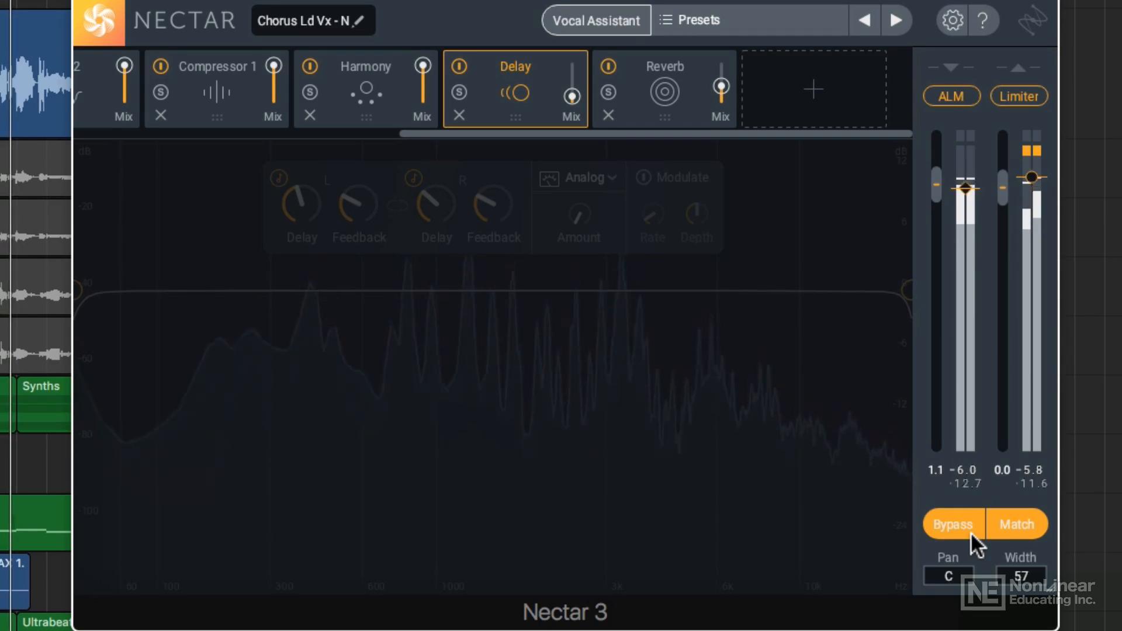
left_click(971, 532)
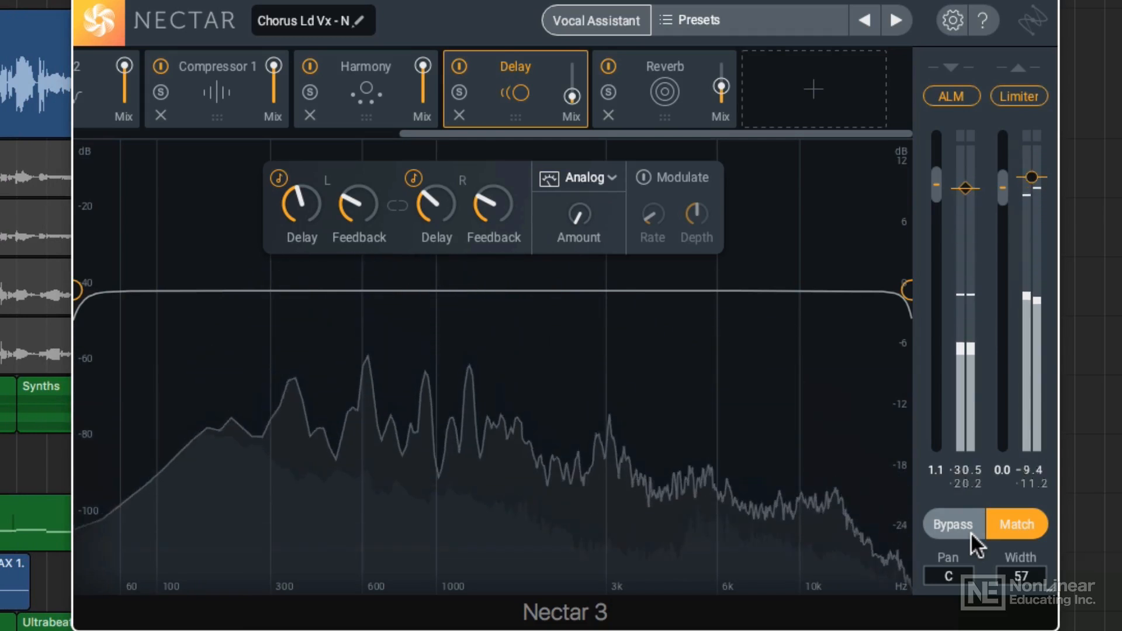
left_click(970, 532)
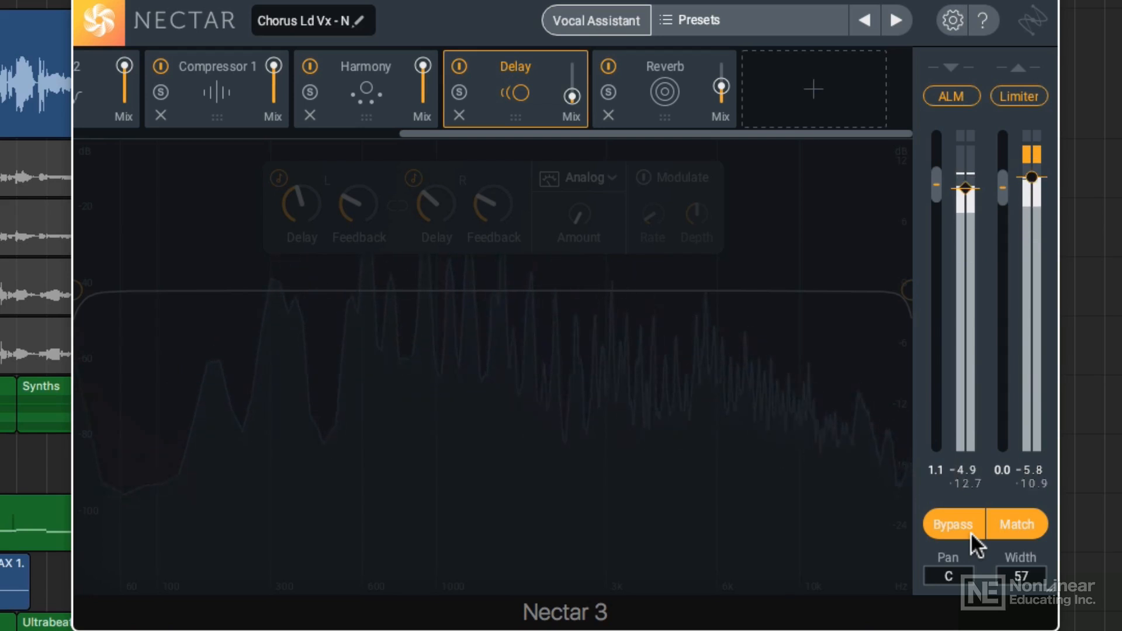
left_click(970, 531)
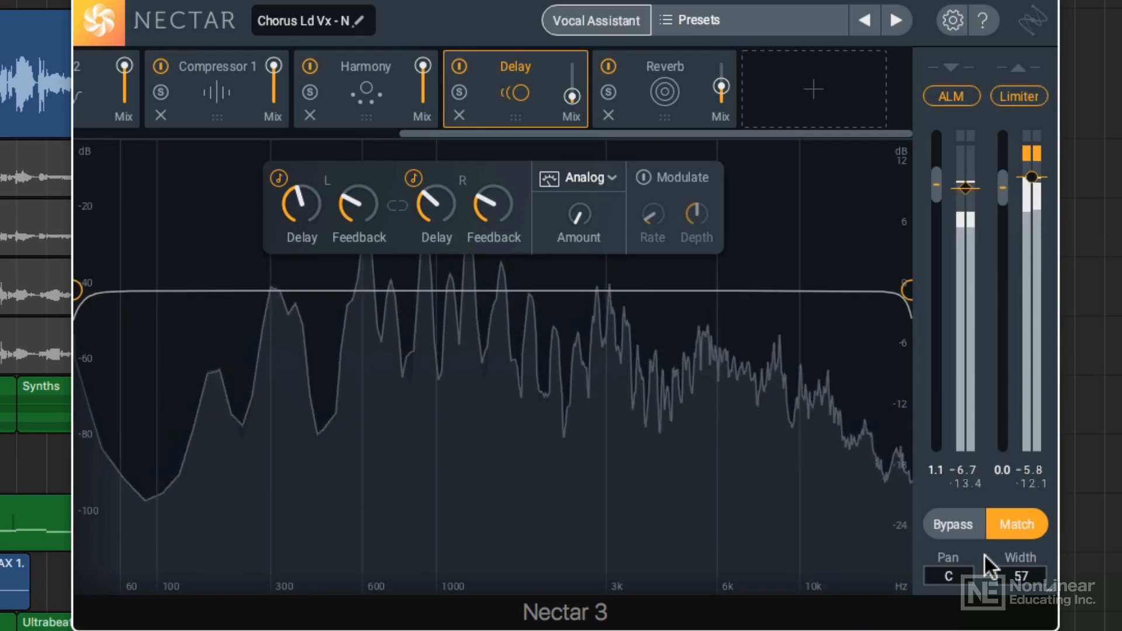
key("space")
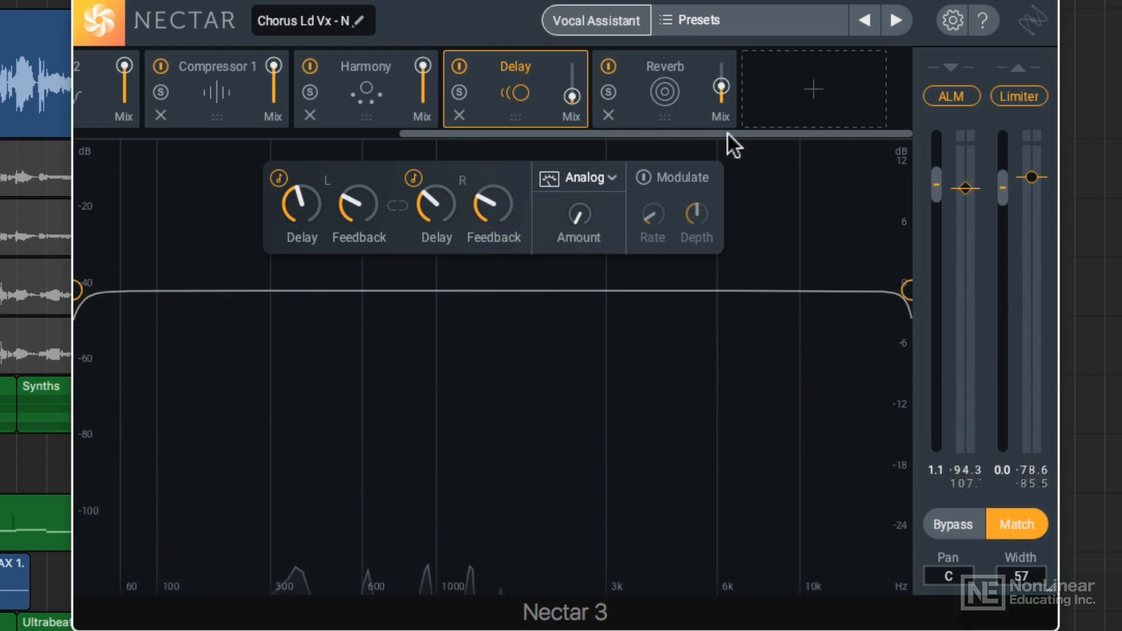
left_click_drag(727, 132, 339, 131)
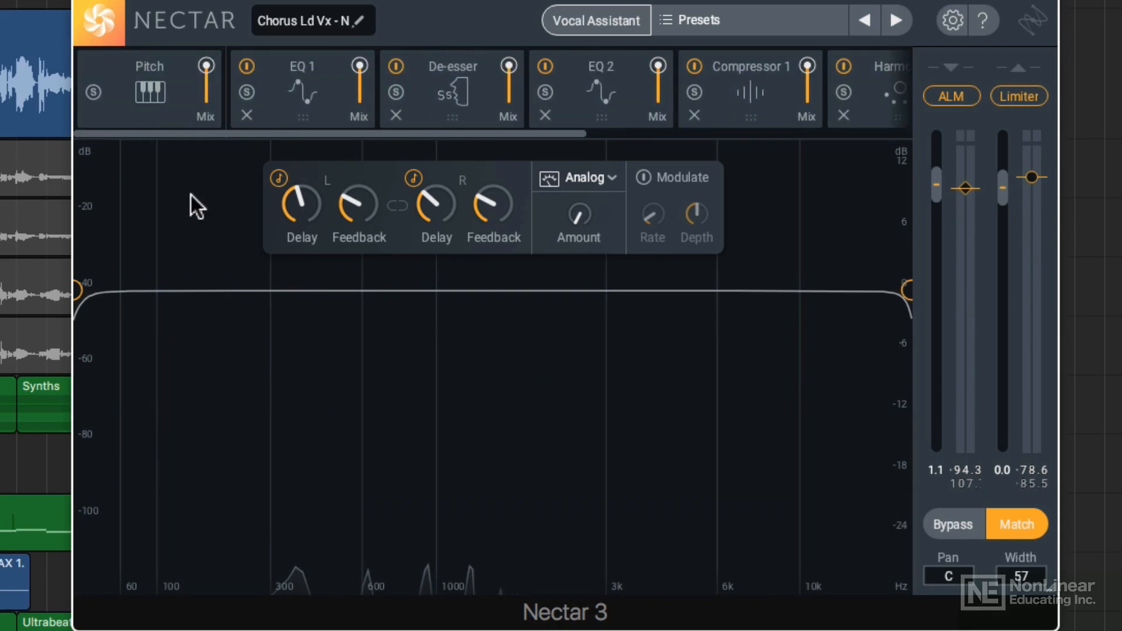